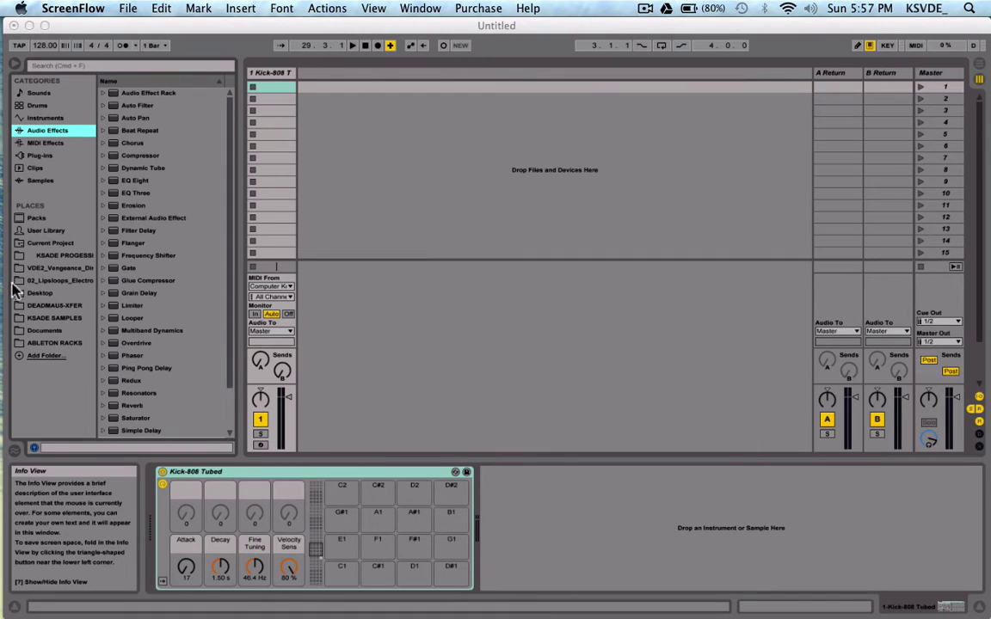
# - Bring Live to the front and open the ABLETON RACKS folder under Places in the browser
pyautogui.click(74, 343)
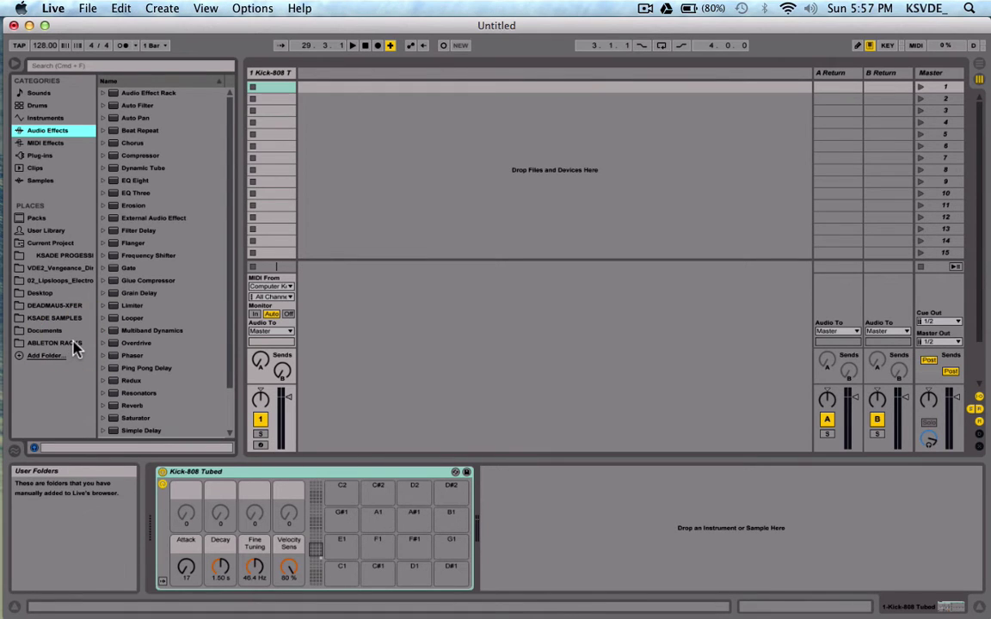
pyautogui.click(74, 344)
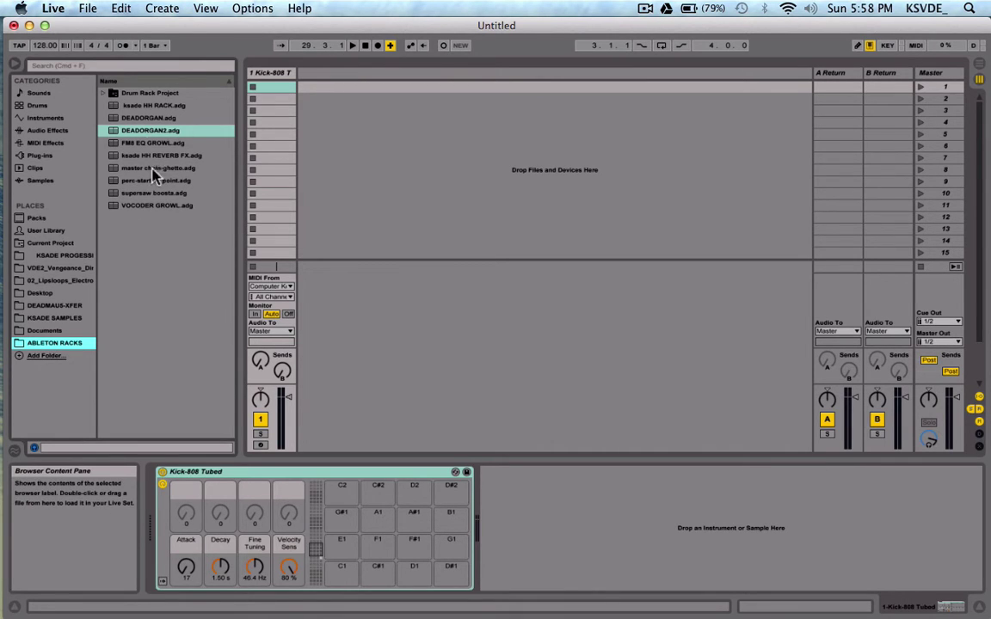
# - Load DEADORGAN2.adg onto a new MIDI track and close the S1 Imager, Ohmicide and Massive windows
pyautogui.moveTo(130, 131); pyautogui.dragTo(385, 115)
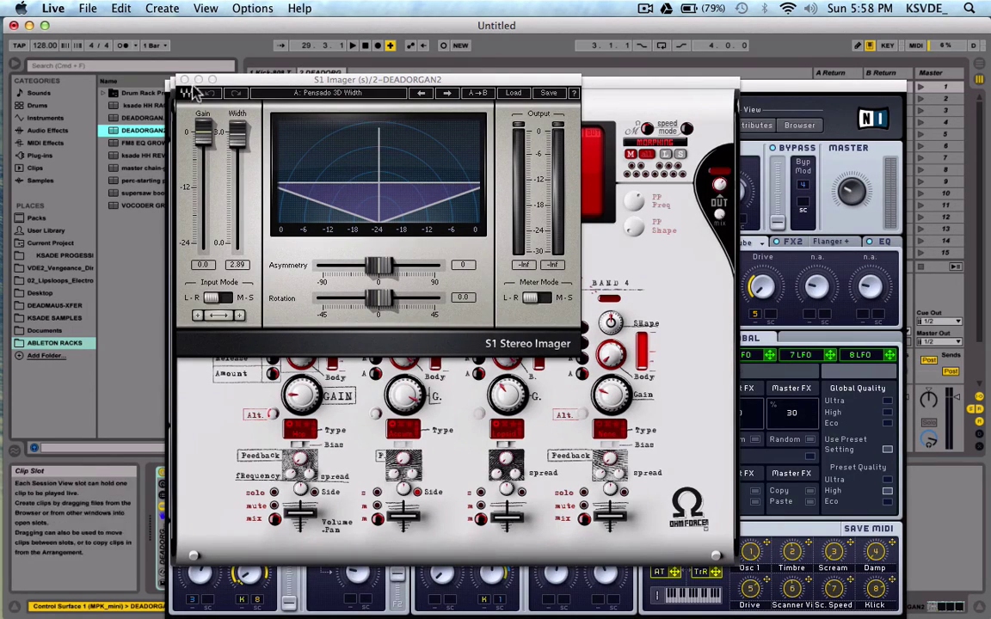
pyautogui.click(181, 82)
pyautogui.click(178, 85)
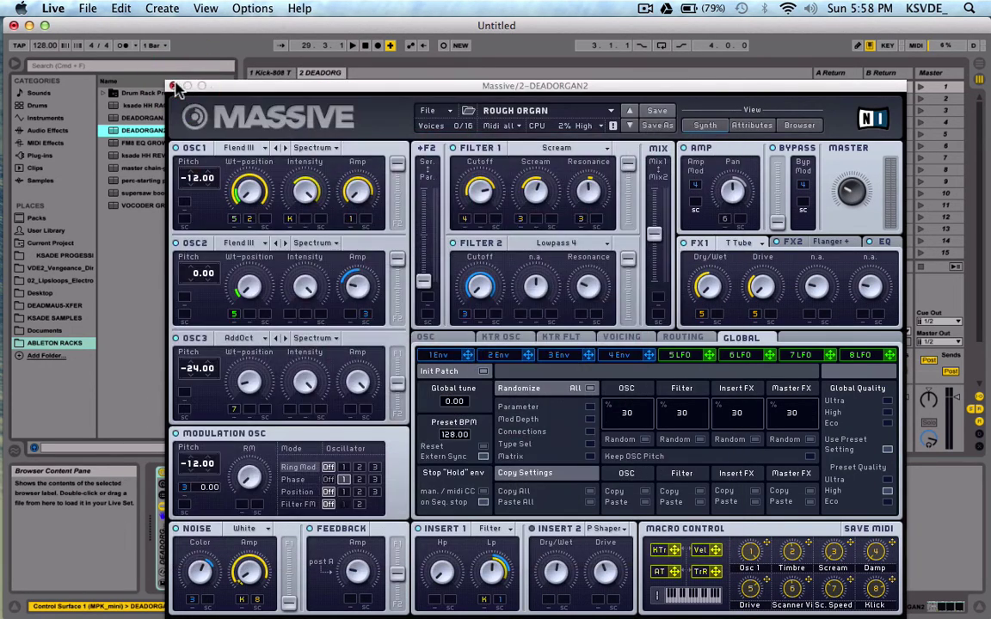
pyautogui.click(176, 86)
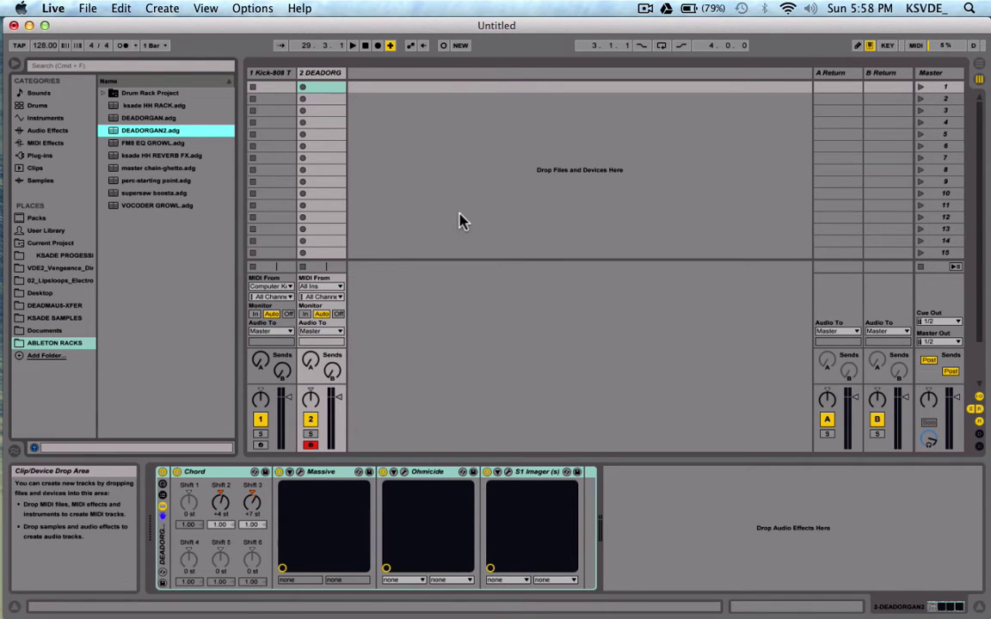
# - Inspect the Massive, Ohmicide, S1 Imager and Chord devices one by one
pyautogui.click(323, 473)
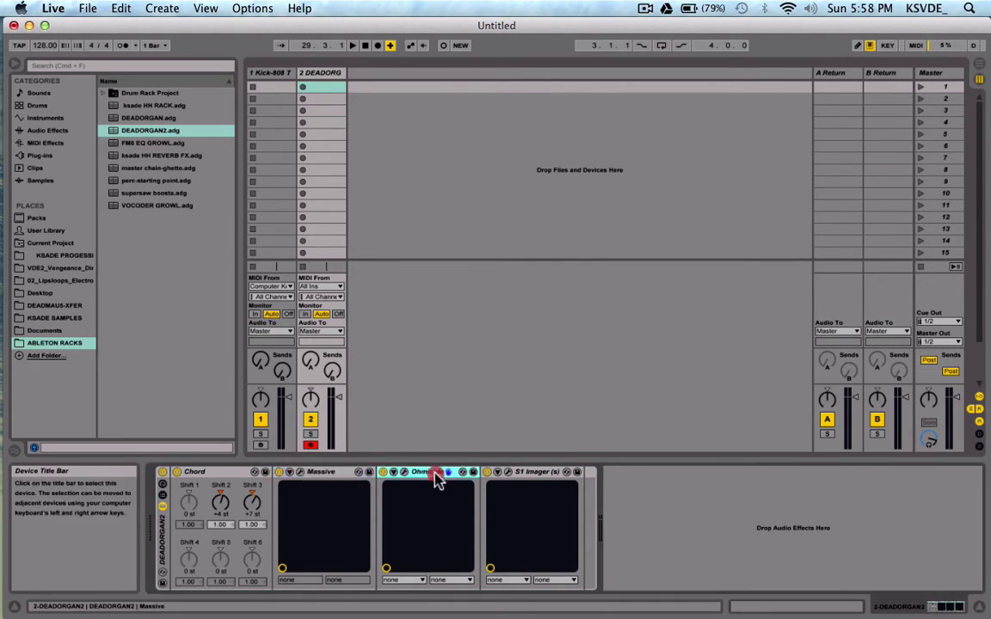
pyautogui.click(435, 475)
pyautogui.click(519, 474)
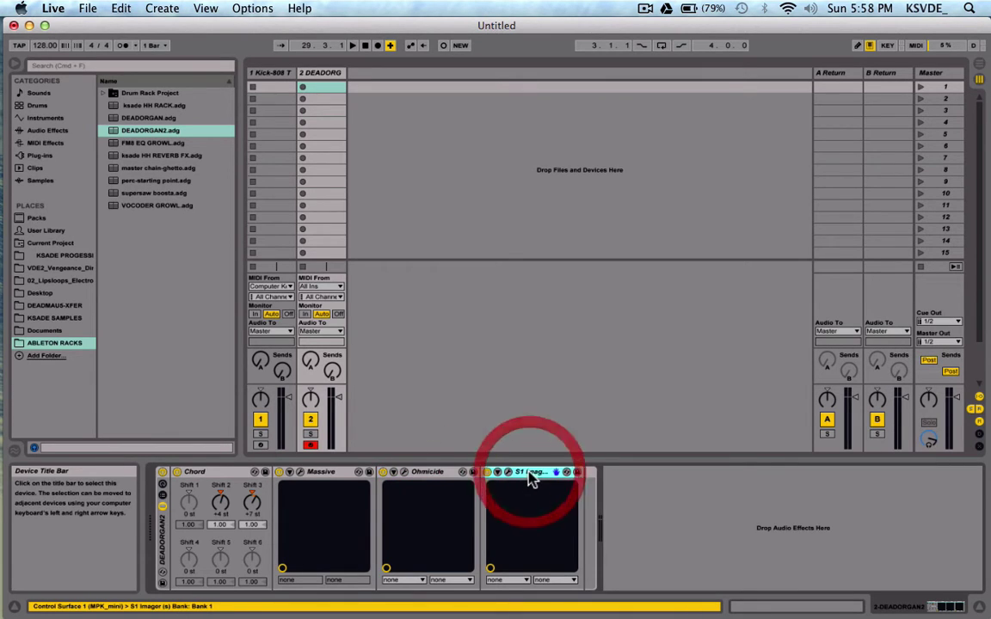
pyautogui.click(226, 473)
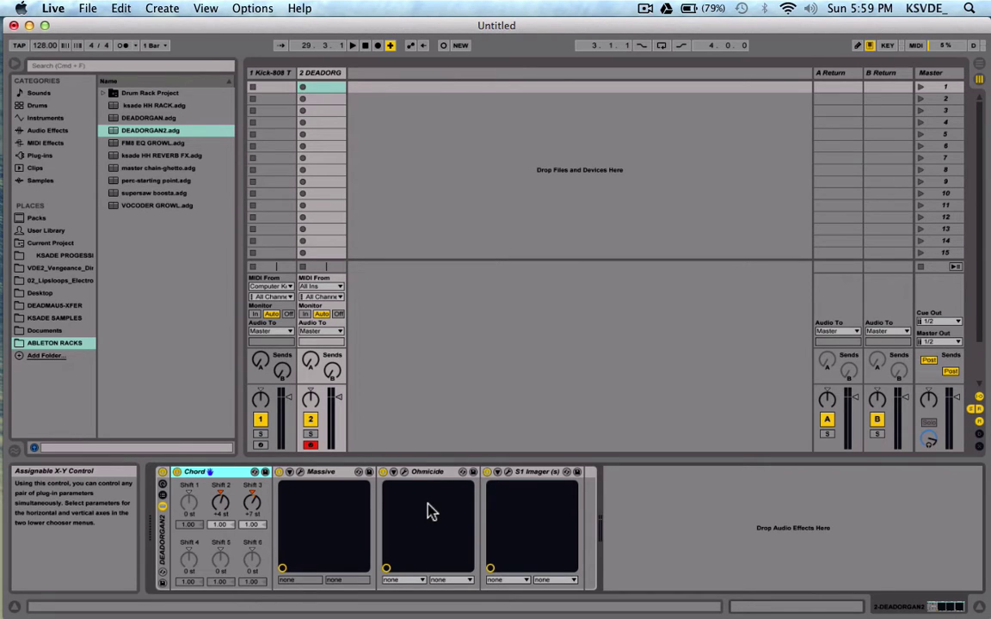
pyautogui.click(314, 482)
pyautogui.click(416, 474)
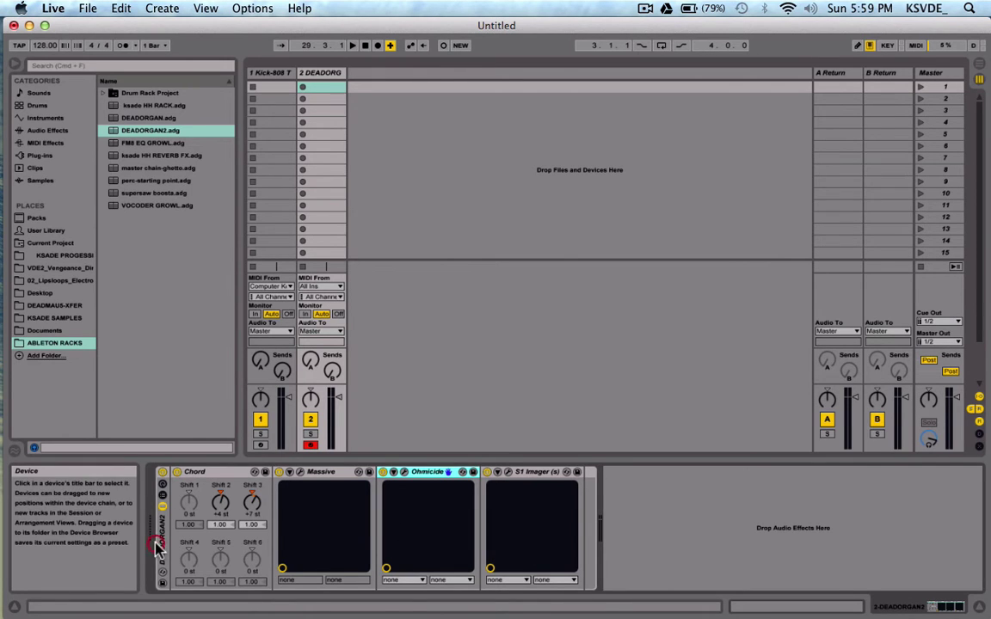
# - Select the whole device chain from Chord through S1 Imager
pyautogui.click(211, 475)
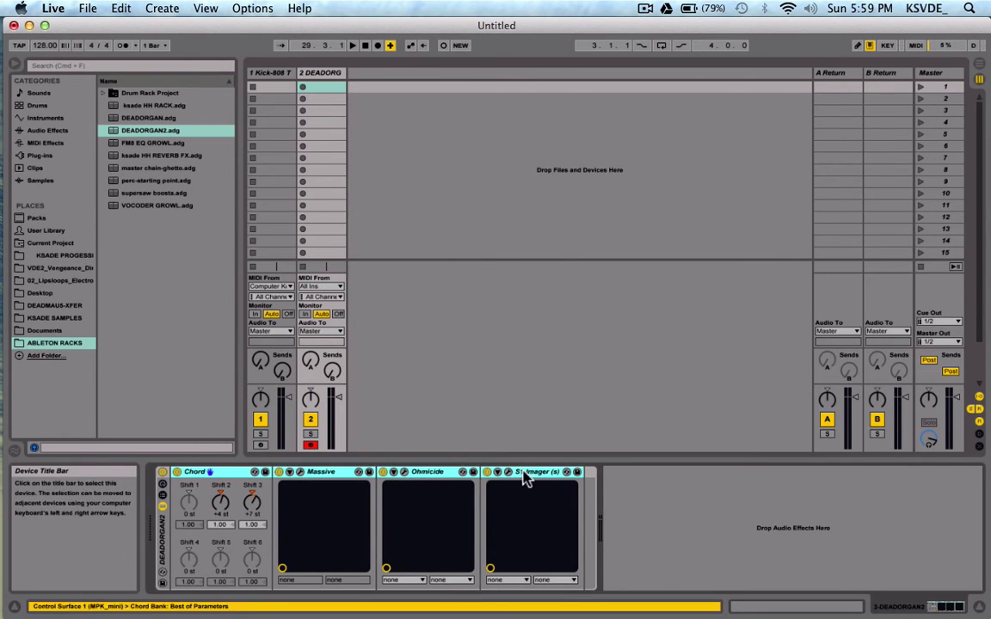
pyautogui.click(321, 474)
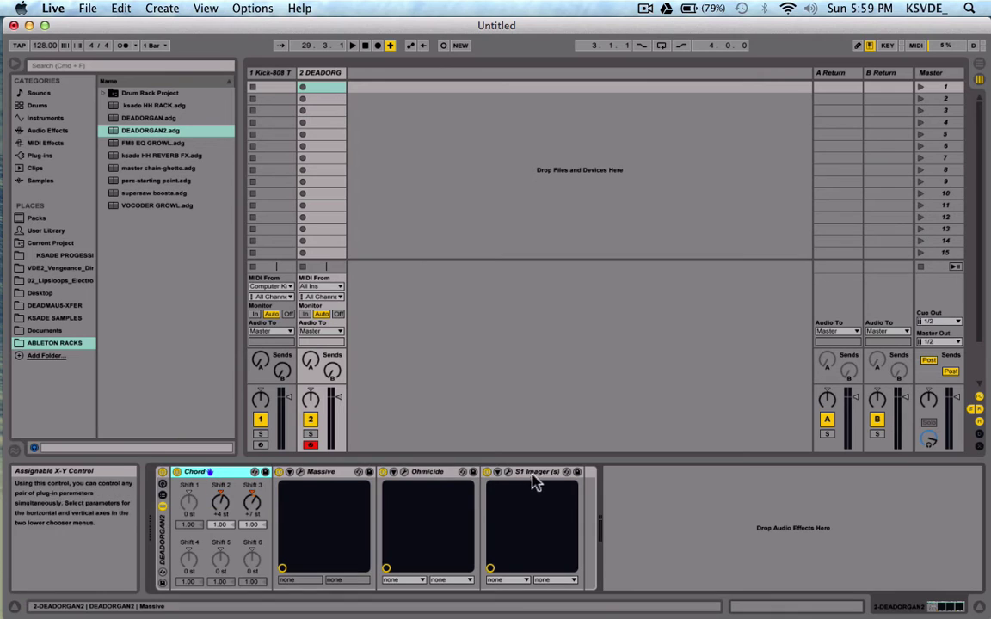
pyautogui.click(537, 474)
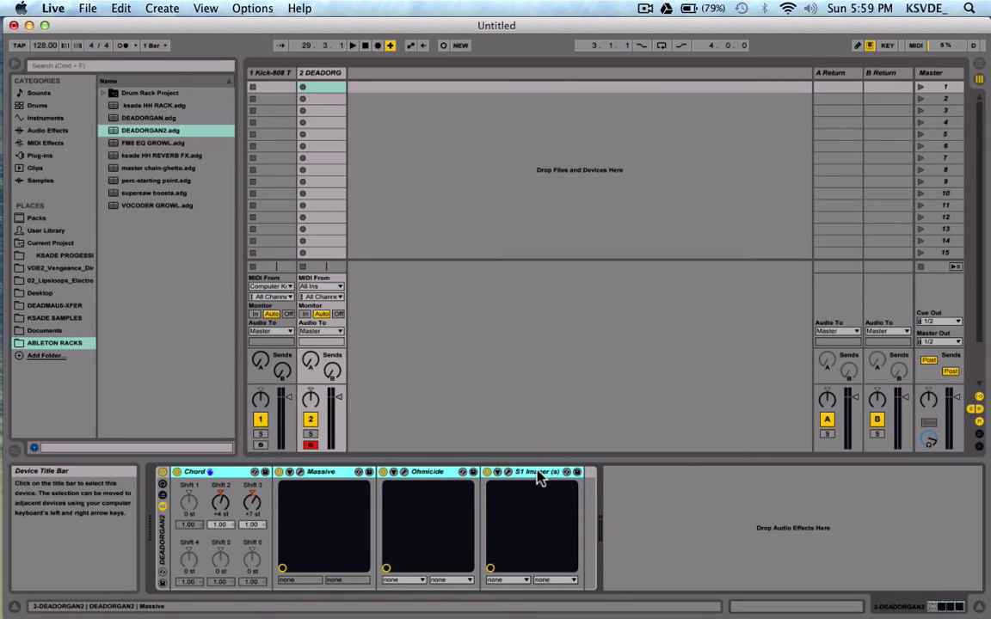
# - Group the four devices with Cmd+G, then fold the nested rack so DEADORGAN2 ends collapsed
pyautogui.press('super+g')
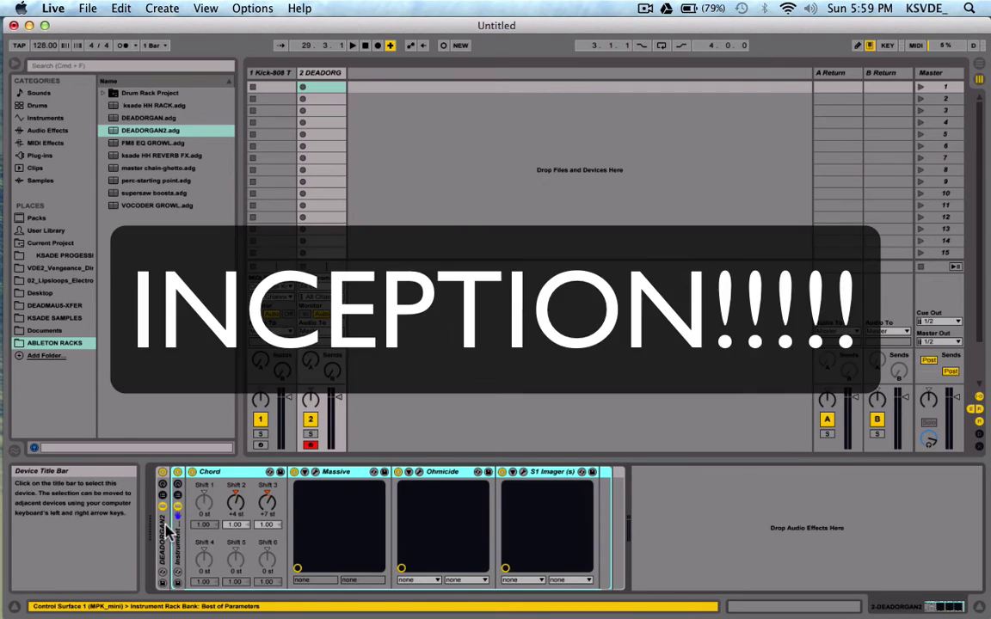
pyautogui.click(166, 531)
pyautogui.doubleClick(177, 540)
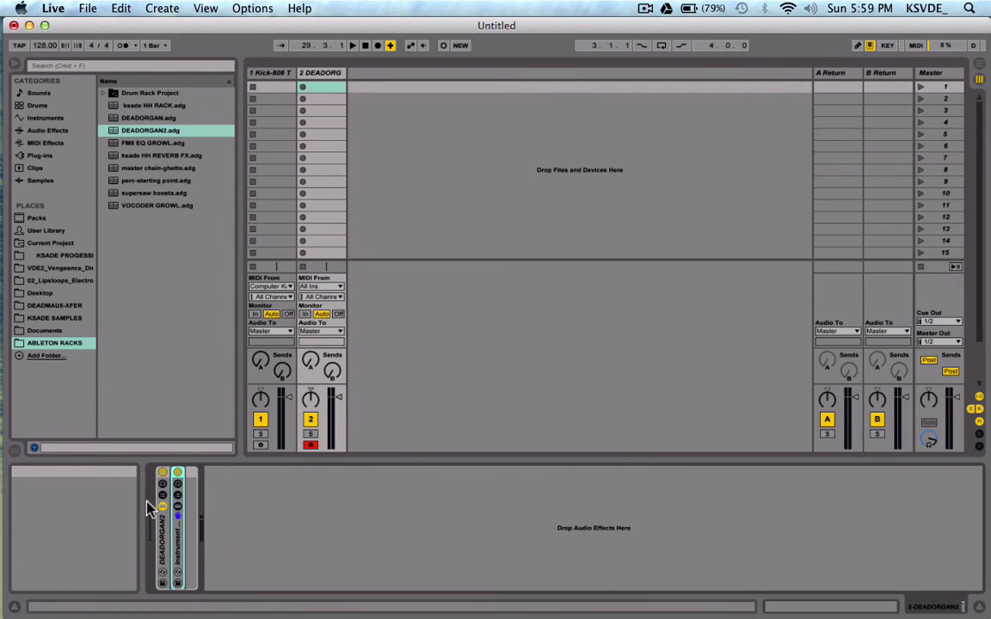
pyautogui.doubleClick(164, 534)
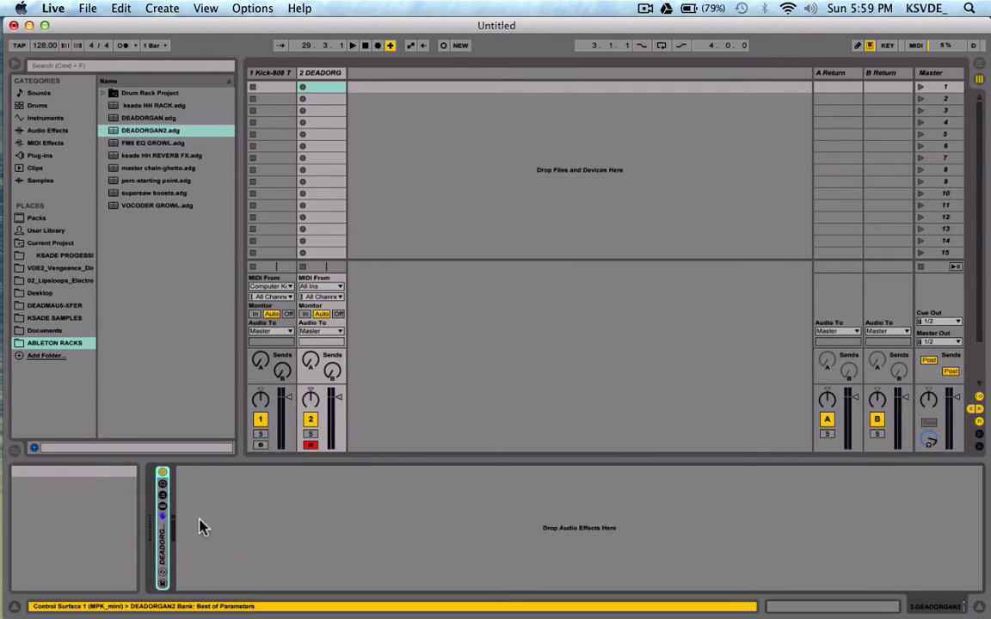
pyautogui.doubleClick(164, 532)
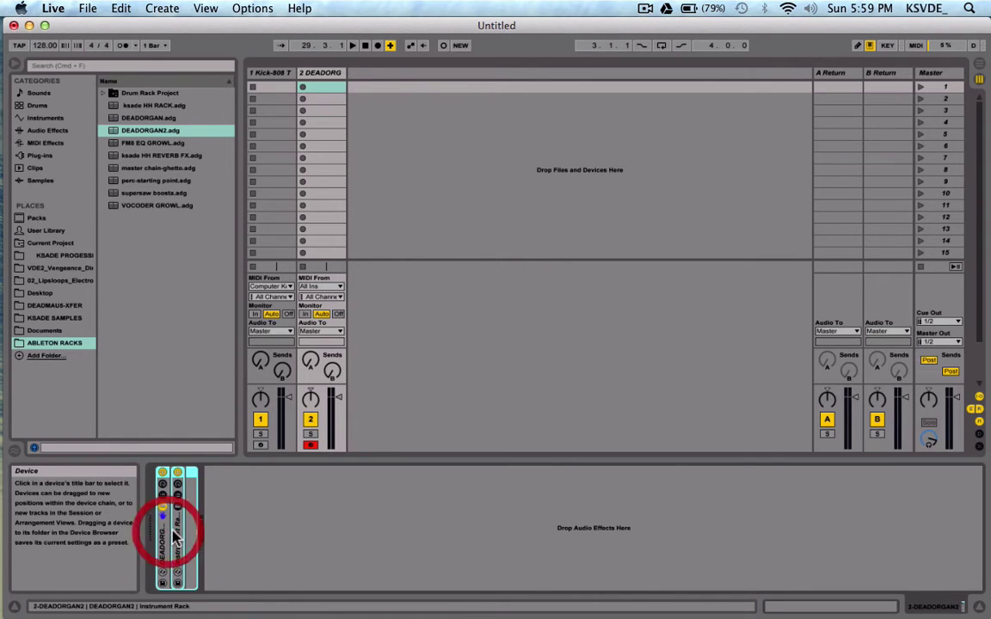
pyautogui.doubleClick(174, 532)
pyautogui.doubleClick(165, 536)
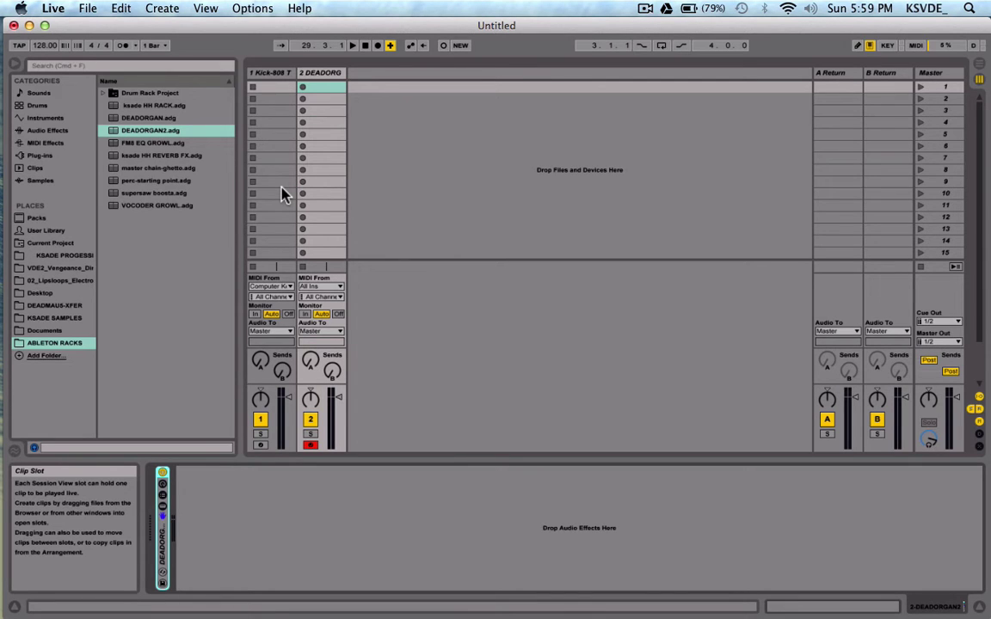
# - Load the VOCODER GROWL rack onto a new audio track and close the WOW and Sausage Fattener windows
pyautogui.moveTo(170, 207); pyautogui.dragTo(446, 88)
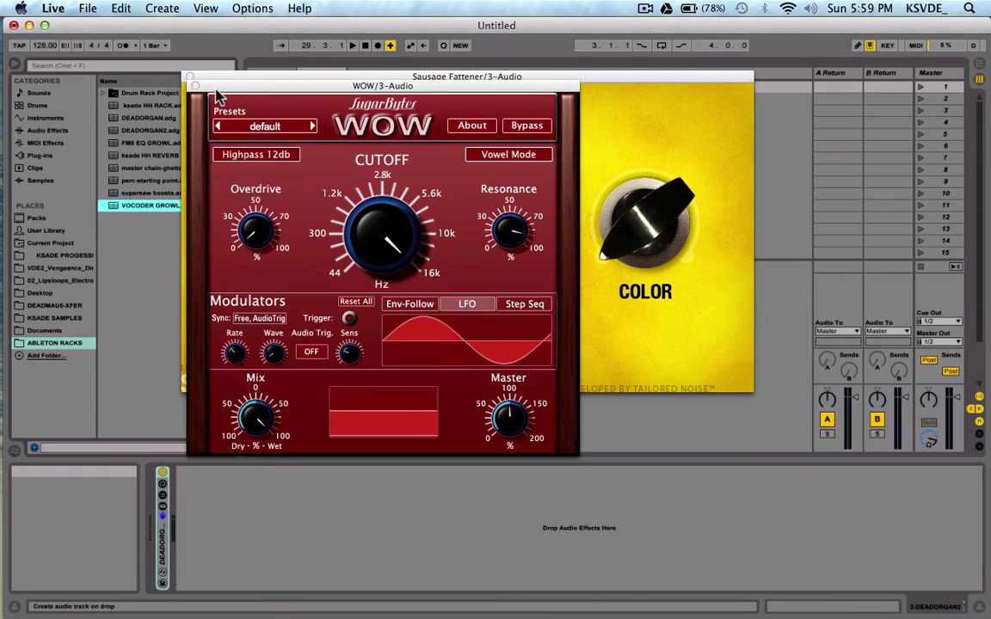
pyautogui.click(190, 90)
pyautogui.click(191, 78)
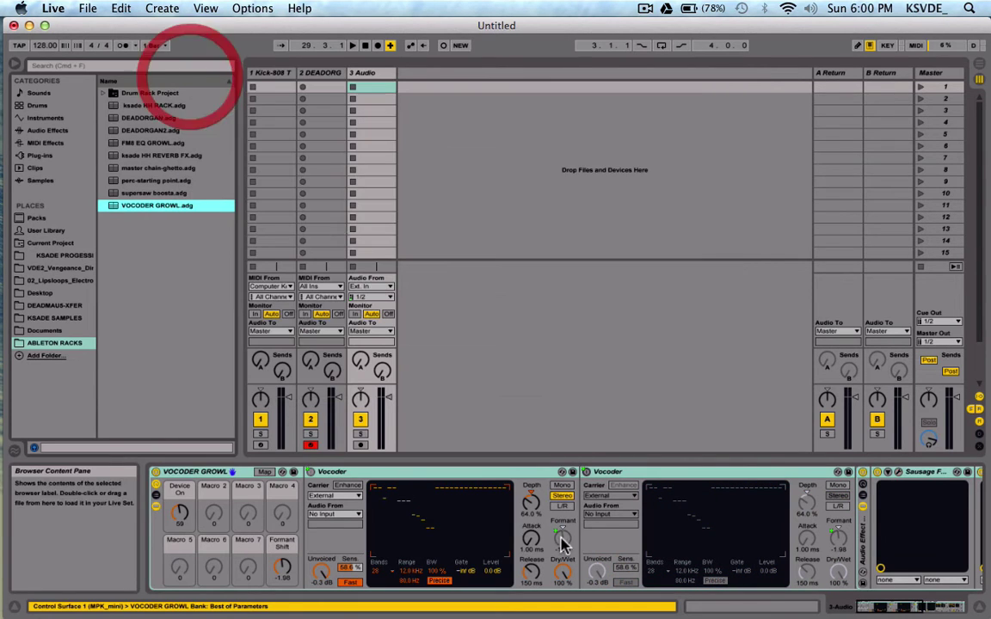
pyautogui.hscroll(5, 561, 544)
pyautogui.hscroll(-8, 560, 543)
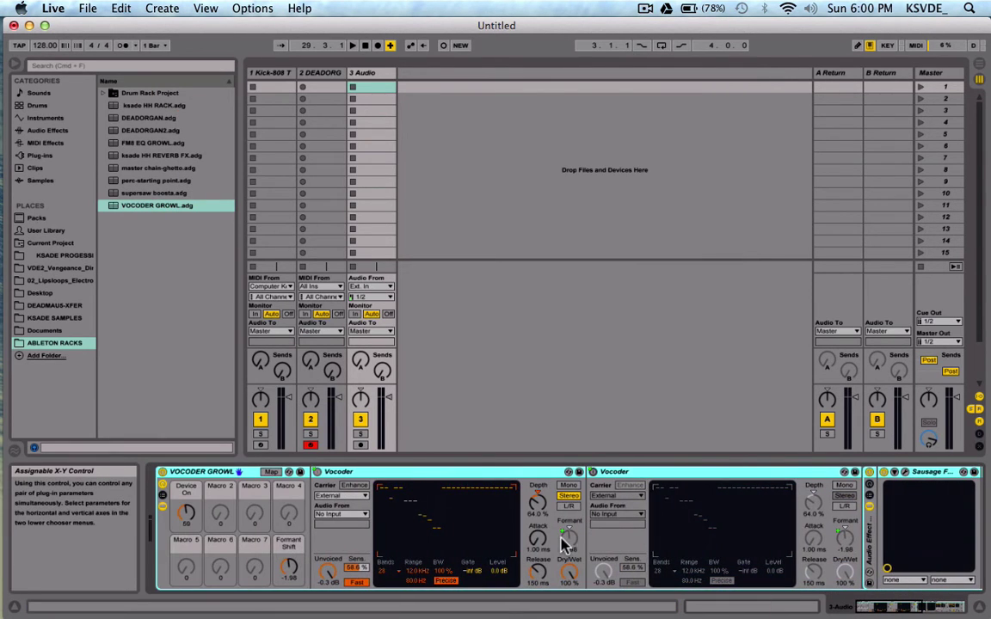
pyautogui.hscroll(5, 561, 543)
pyautogui.hscroll(-2, 561, 544)
pyautogui.hscroll(4, 561, 544)
pyautogui.hscroll(-7, 561, 544)
pyautogui.hscroll(5, 564, 544)
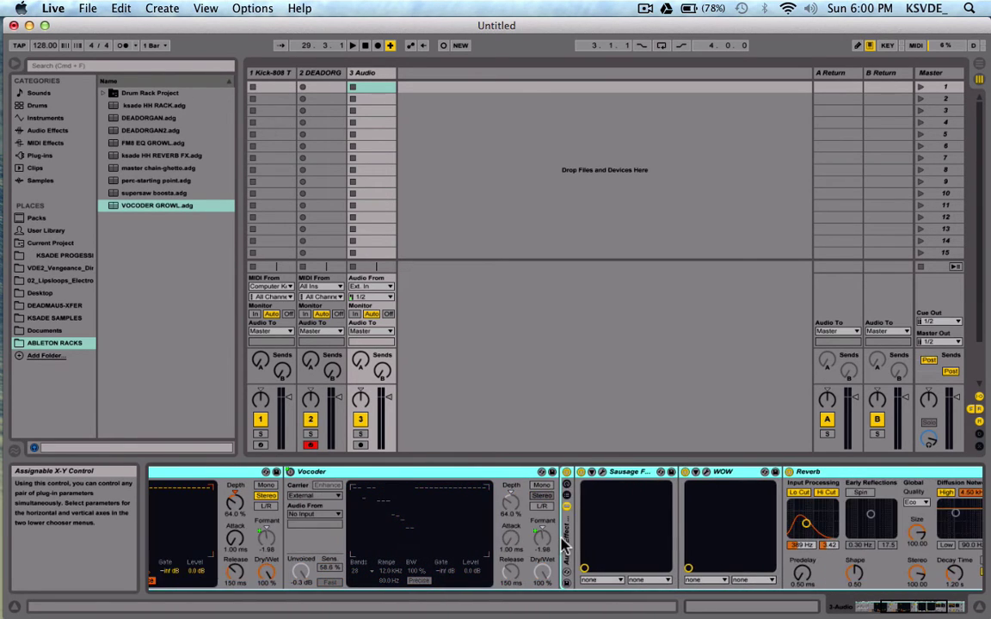
pyautogui.hscroll(-2, 564, 544)
pyautogui.hscroll(2, 563, 543)
pyautogui.hscroll(-5, 563, 544)
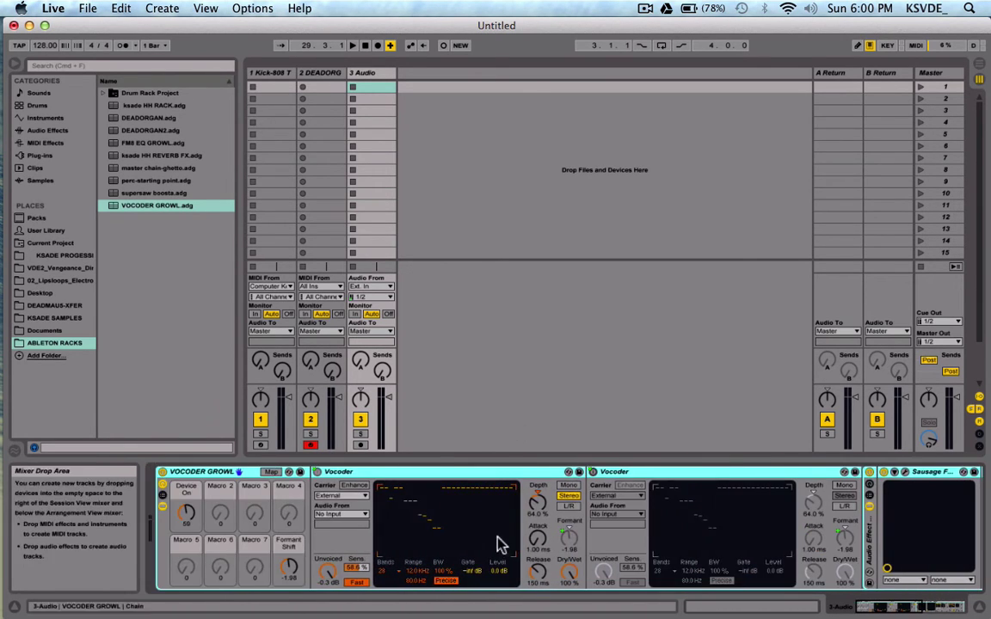
# - Set both Vocoders' Audio From to 2-DEADORGAN2 and turn the Device On macro to 0
pyautogui.click(336, 514)
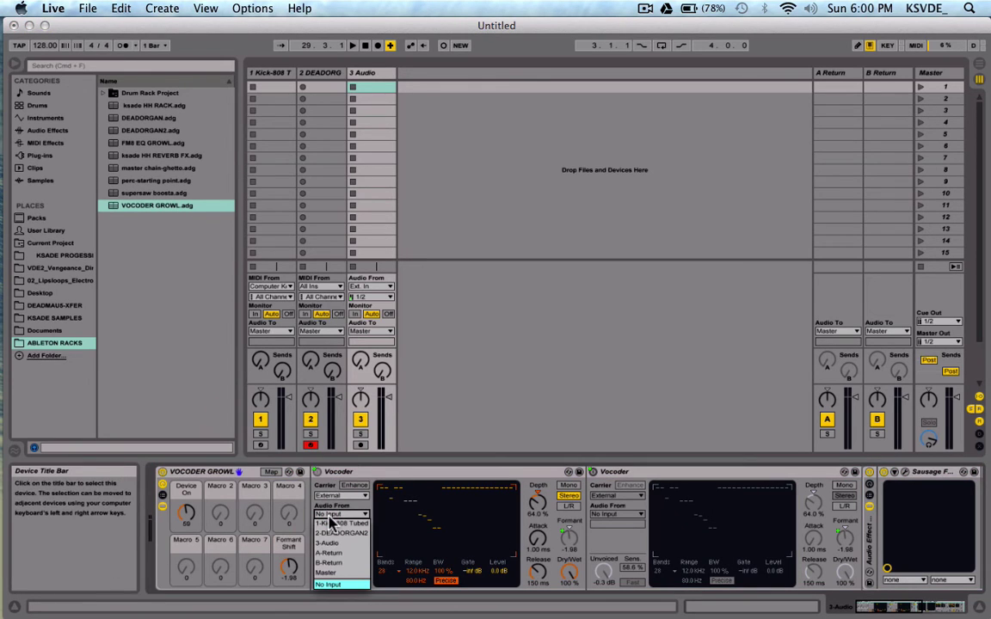
pyautogui.click(340, 533)
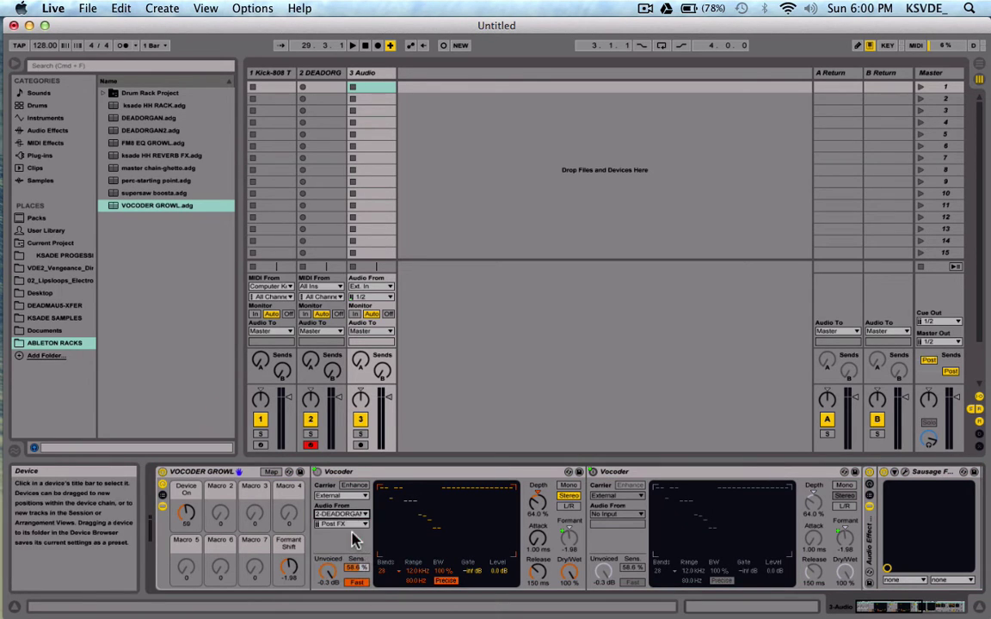
pyautogui.click(614, 512)
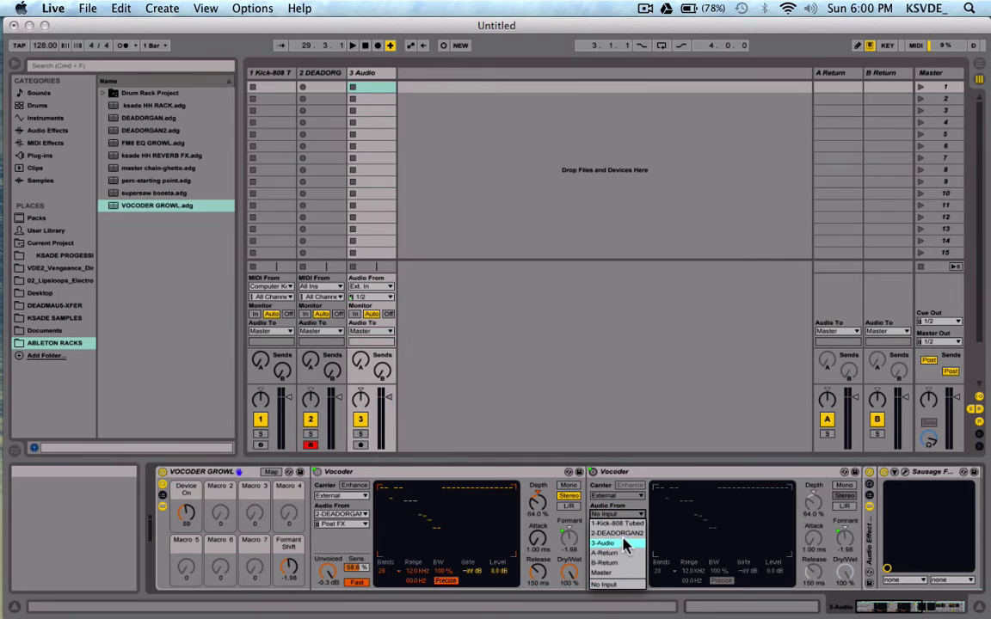
pyautogui.click(627, 540)
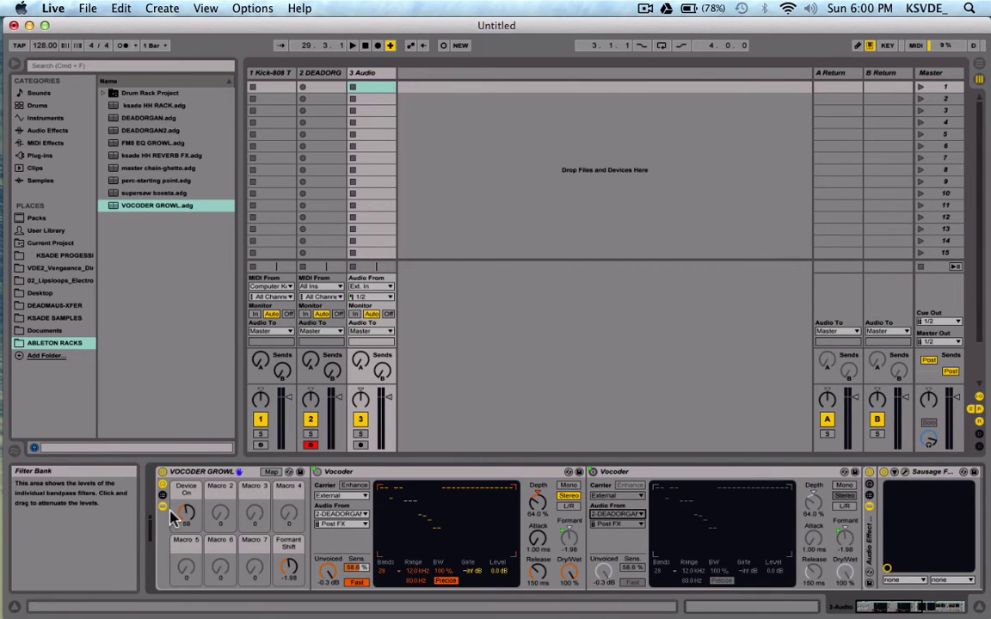
pyautogui.moveTo(186, 514); pyautogui.dragTo(186, 550)
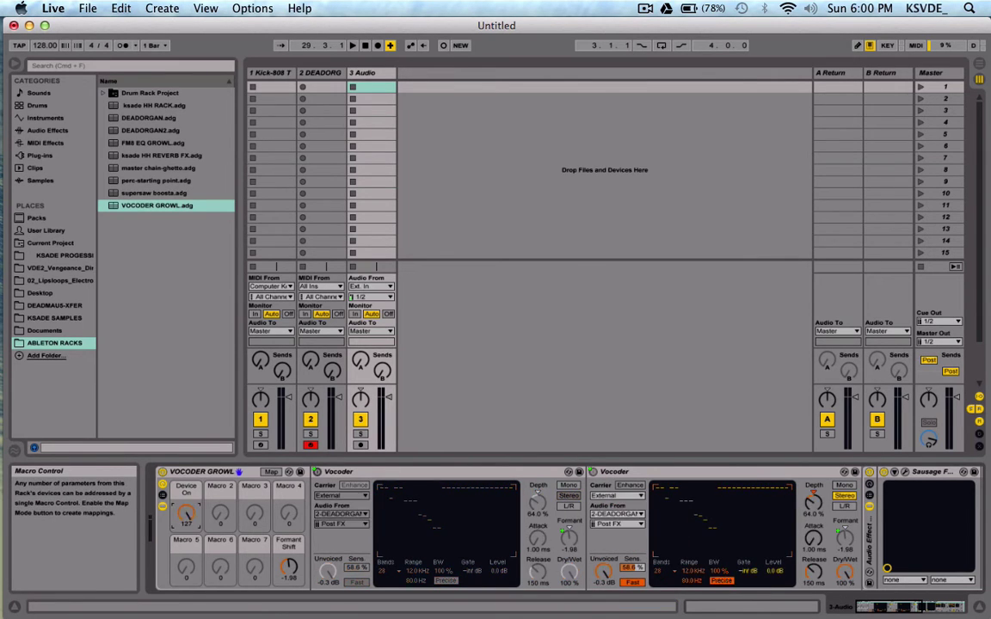
# - Delete the 3 Audio track holding VOCODER GROWL
pyautogui.hscroll(5, 497, 482)
pyautogui.hscroll(-5, 508, 484)
pyautogui.hscroll(-5, 458, 584)
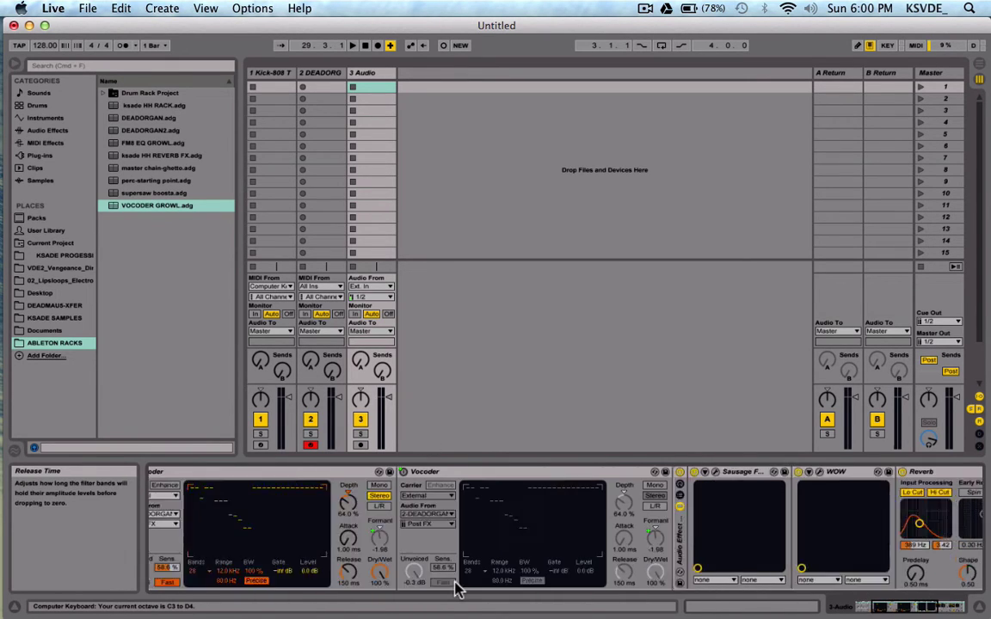
pyautogui.click(366, 75)
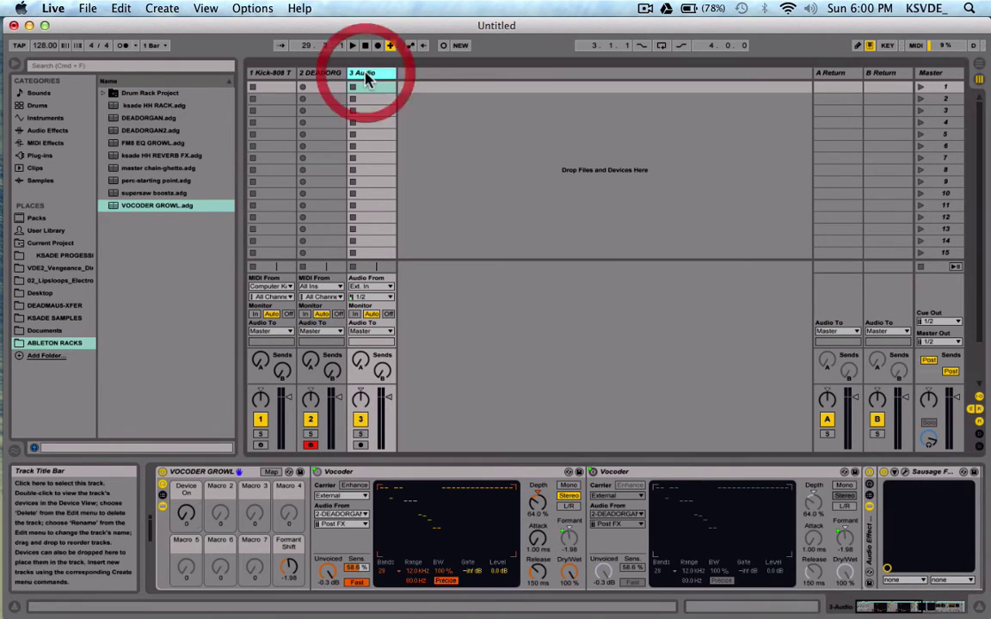
pyautogui.press('Delete')
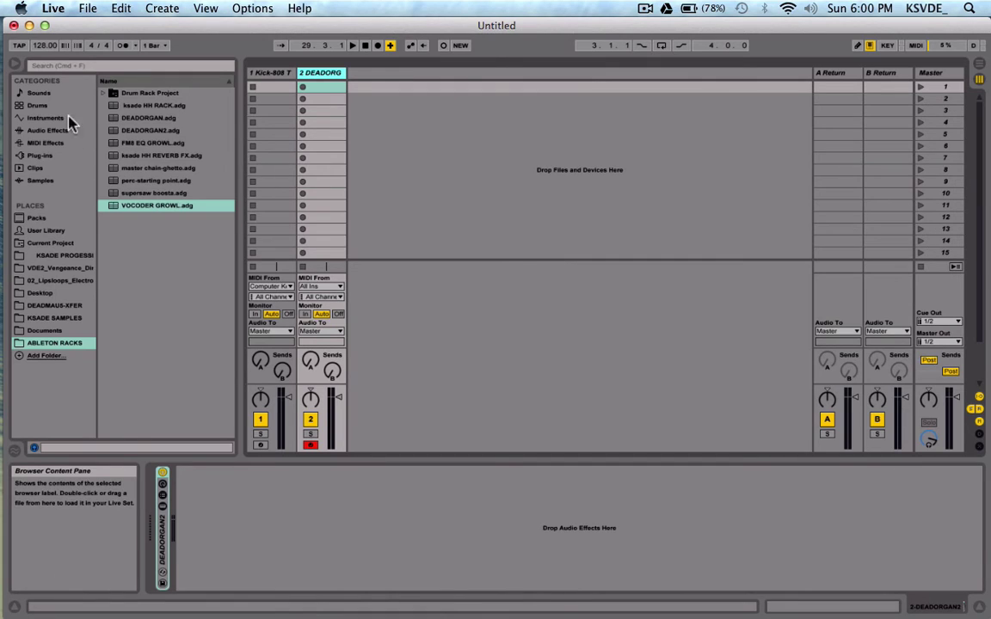
# - Insert a new audio track and delete the Grand Piano Harp Time track
pyautogui.click(48, 133)
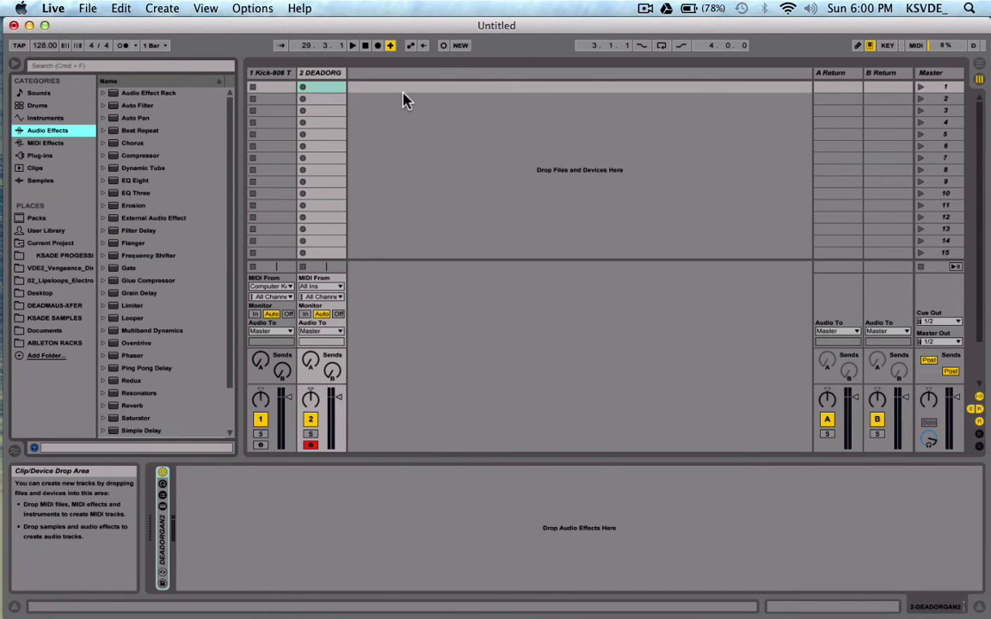
pyautogui.press('super+z')
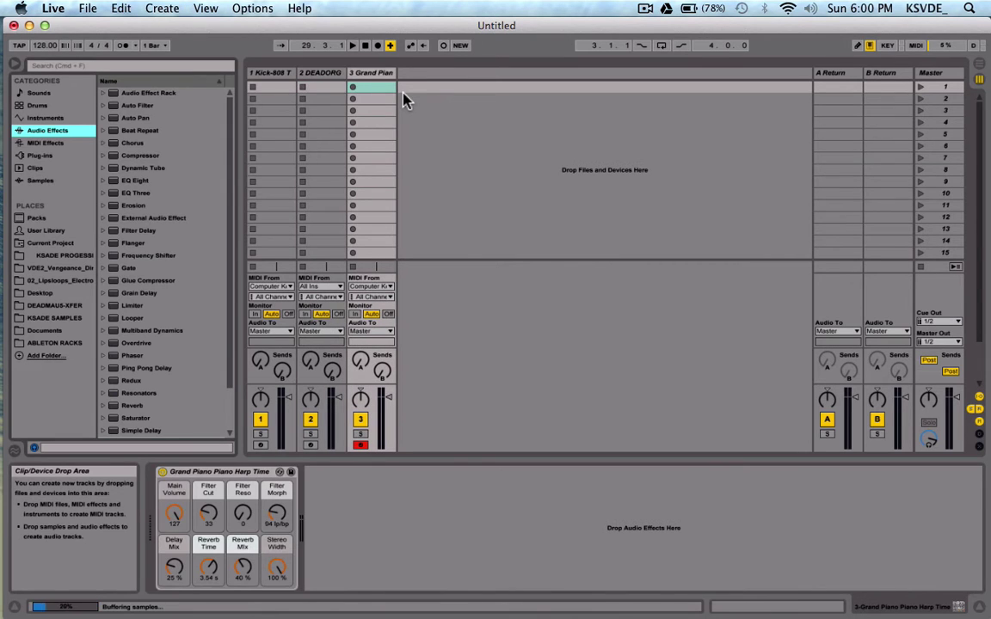
pyautogui.click(369, 76)
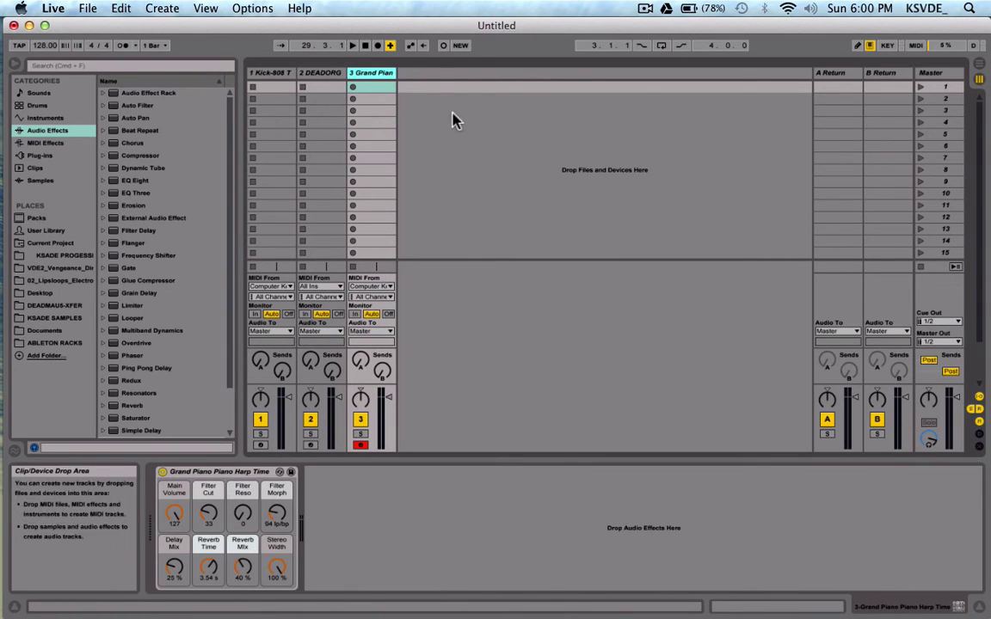
pyautogui.press('super+shift+t')
pyautogui.click(354, 73)
pyautogui.press('Delete')
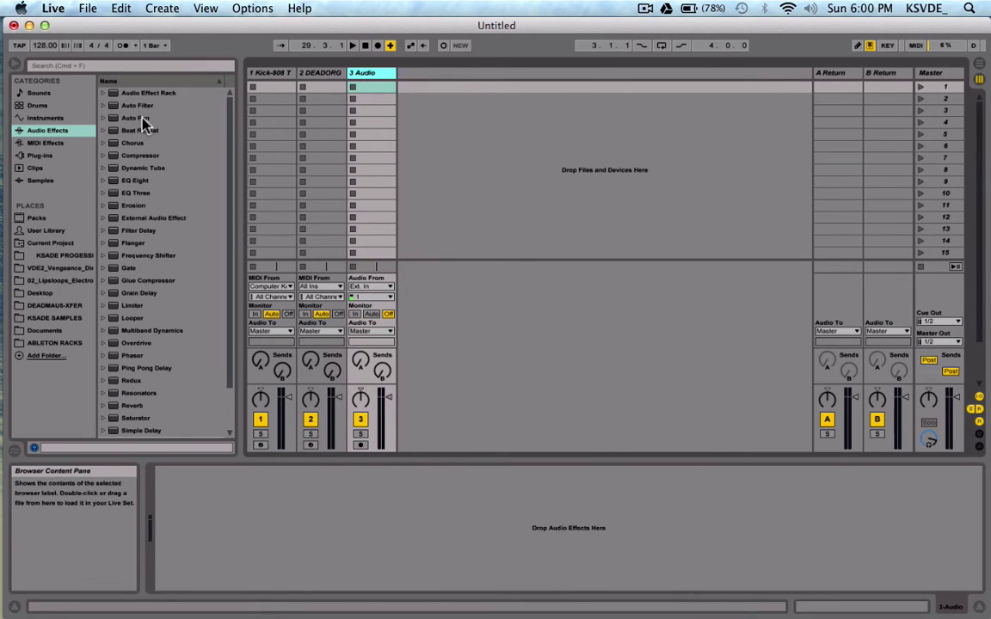
# - Add Auto Filter, EQ Eight and Compressor in order, with the filter set to highpass at 241 Hz
pyautogui.moveTo(136, 181); pyautogui.dragTo(314, 561)
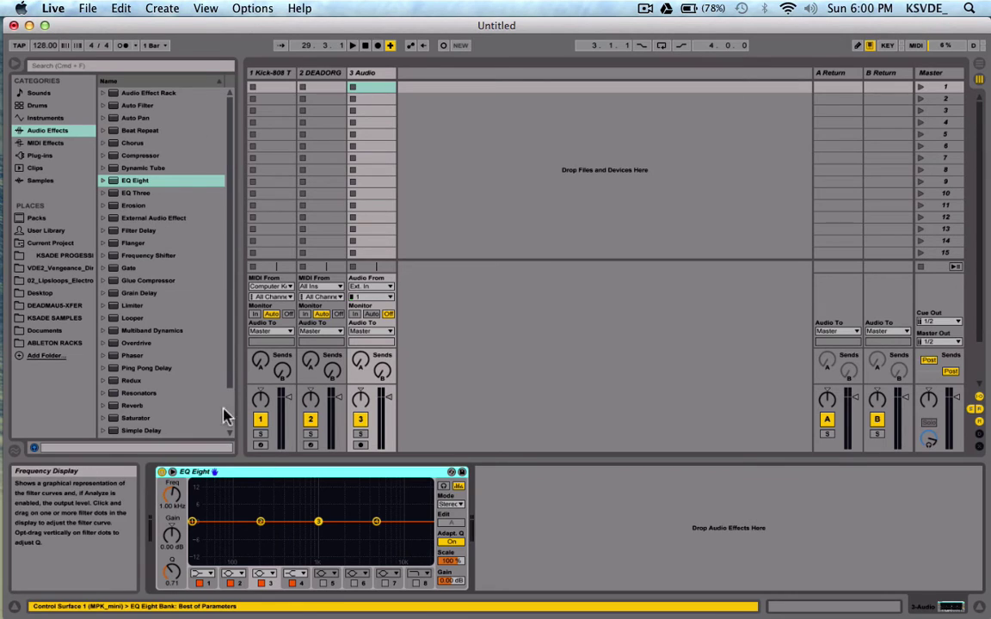
pyautogui.click(131, 106)
pyautogui.moveTo(132, 106); pyautogui.dragTo(160, 514)
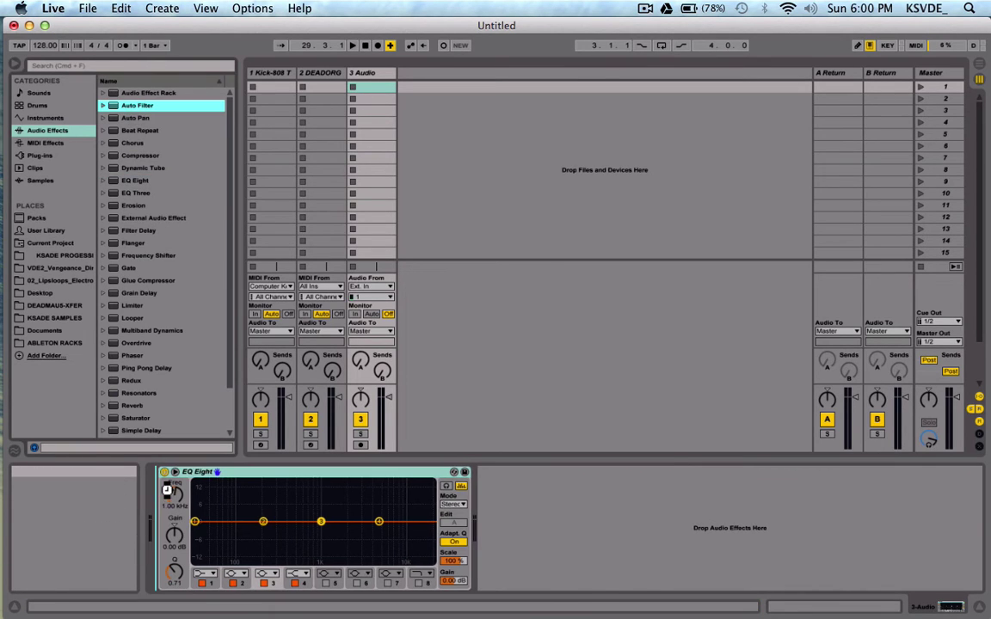
pyautogui.press('Return')
pyautogui.moveTo(127, 155); pyautogui.dragTo(770, 533)
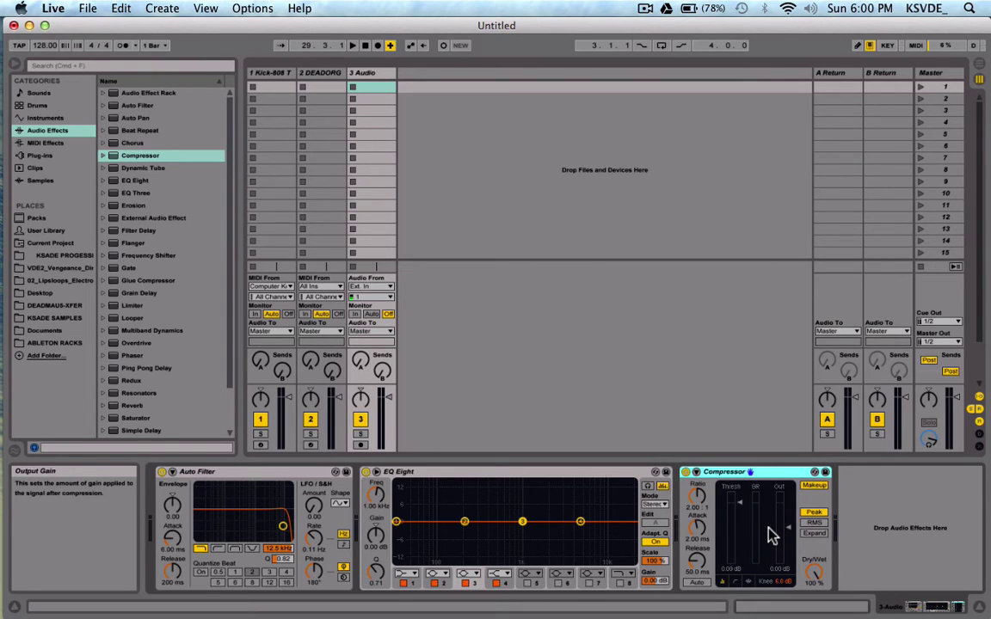
pyautogui.click(217, 549)
pyautogui.moveTo(284, 526); pyautogui.dragTo(228, 533)
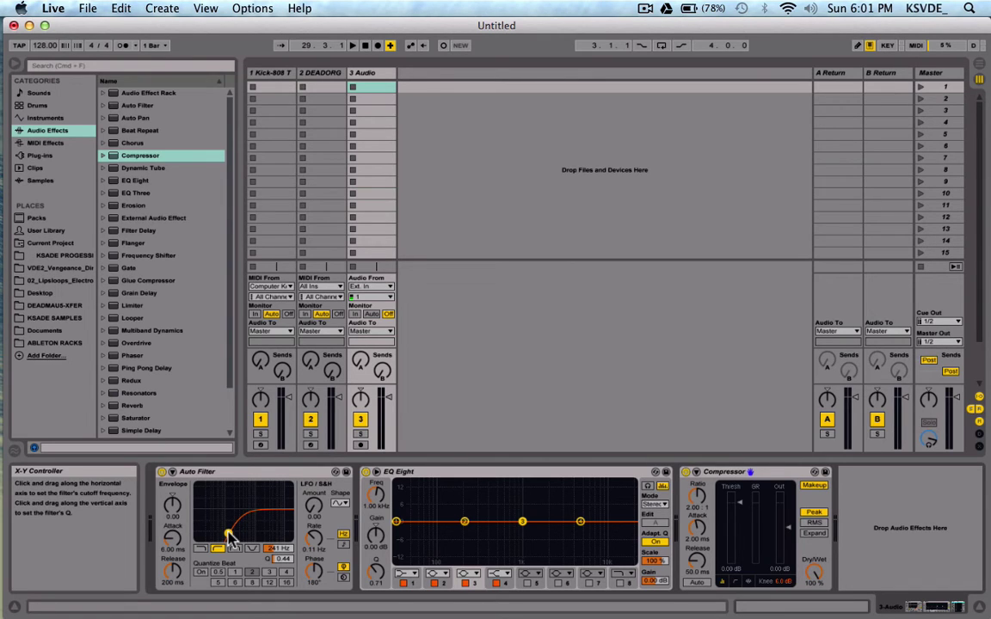
# - Turn on the Compressor's sidechain
pyautogui.click(219, 472)
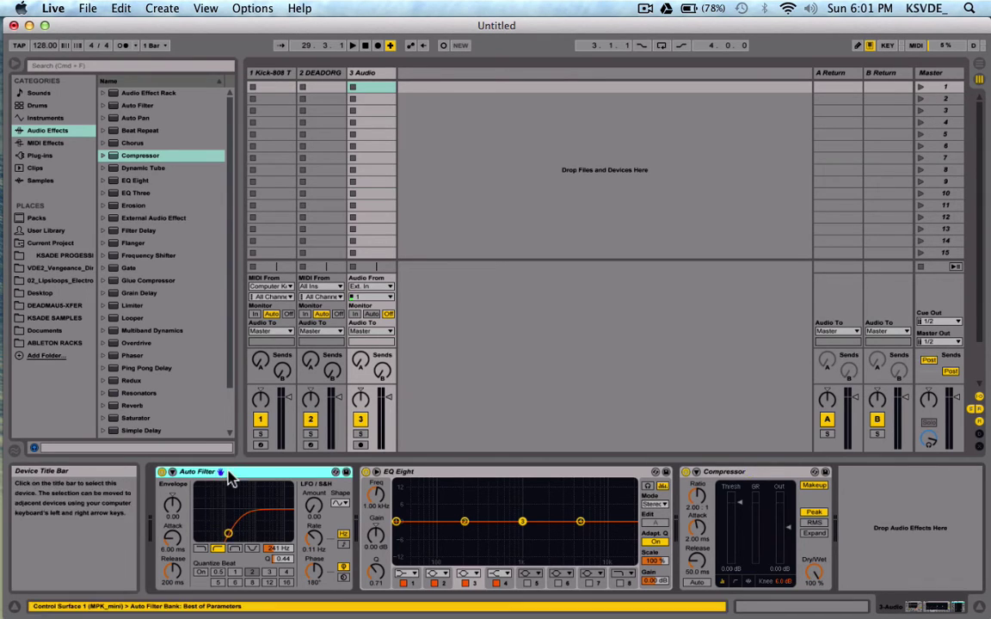
pyautogui.click(696, 472)
pyautogui.click(714, 486)
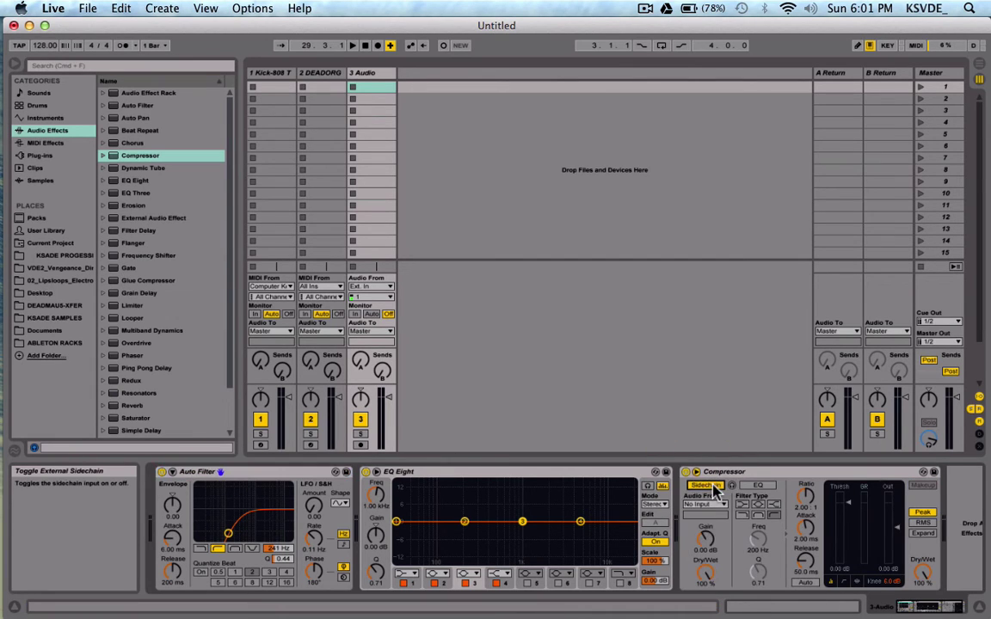
# - Copy and paste the Compressor, then switch the copy's sidechain off
pyautogui.click(278, 471)
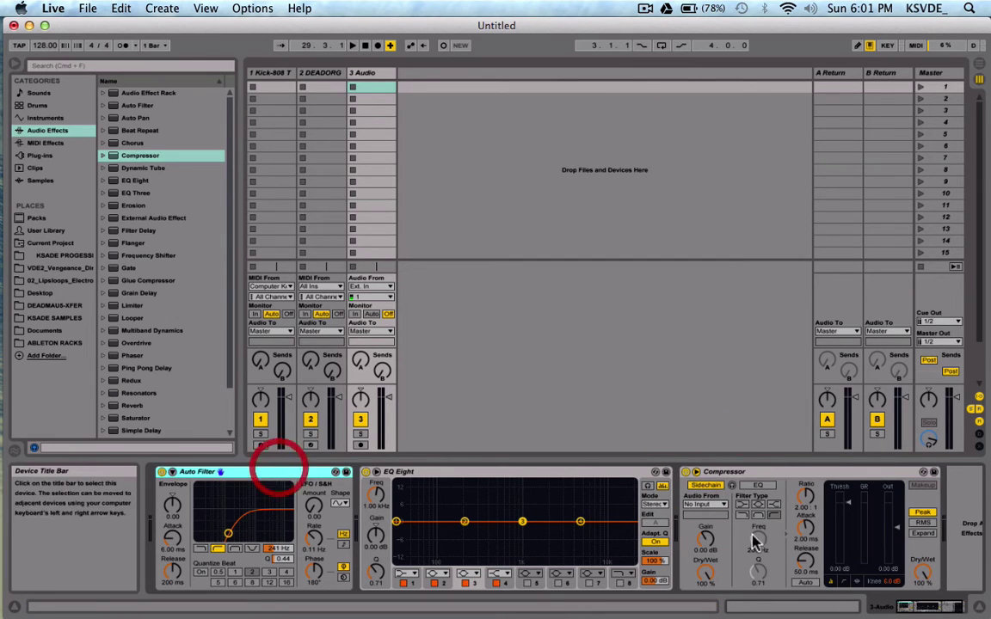
pyautogui.click(809, 479)
pyautogui.press('super+c')
pyautogui.press('super+v')
pyautogui.click(729, 485)
# - Select every device from Auto Filter through the second Compressor
pyautogui.hscroll(-5, 287, 482)
pyautogui.click(221, 472)
pyautogui.hscroll(5, 387, 478)
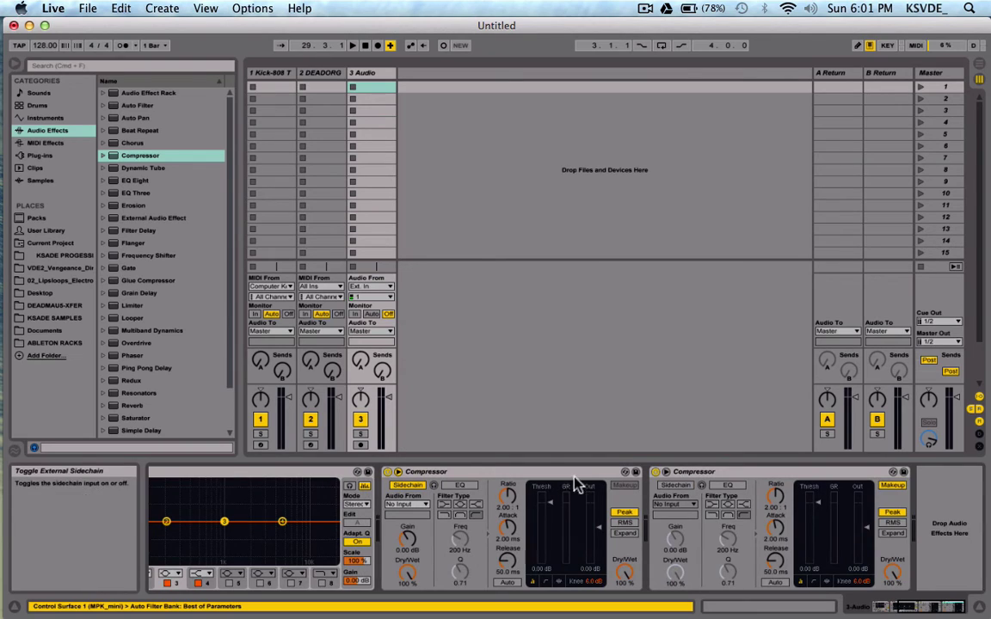
pyautogui.keyDown('shift'); pyautogui.click(769, 479); pyautogui.keyUp('shift')
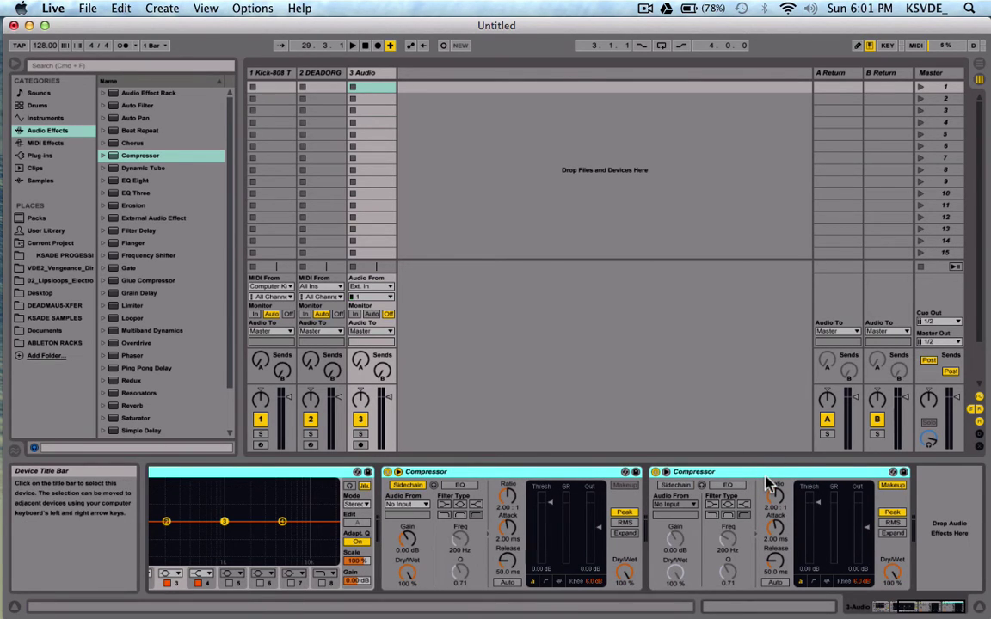
# - Group Auto Filter, EQ Eight and both Compressors into one Audio Effect Rack with Cmd+G
pyautogui.press('super+g')
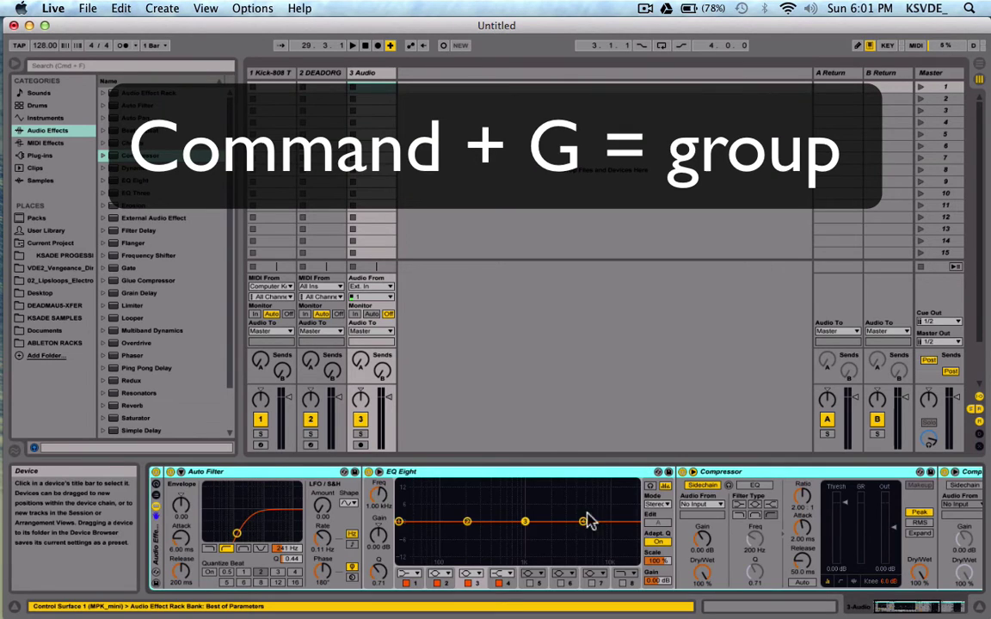
pyautogui.hscroll(10, 571, 531)
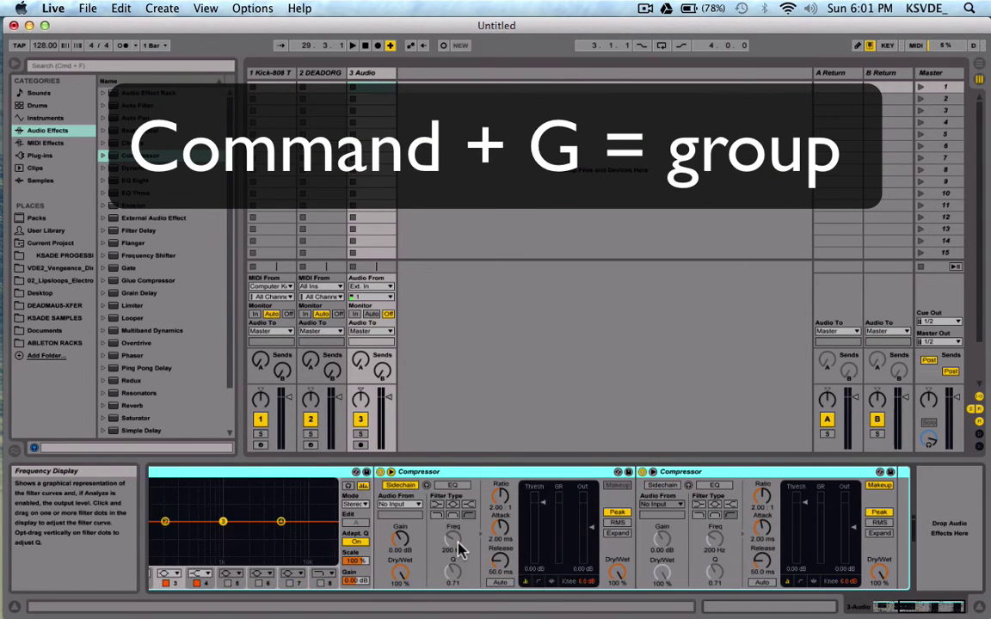
pyautogui.hscroll(-10, 461, 551)
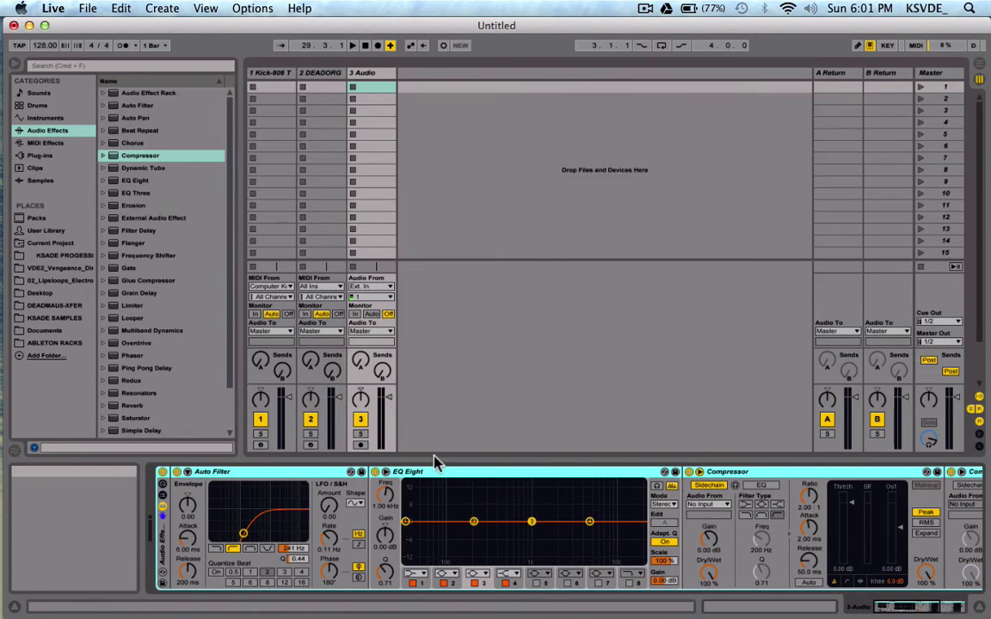
pyautogui.hscroll(8, 553, 565)
pyautogui.hscroll(-8, 553, 564)
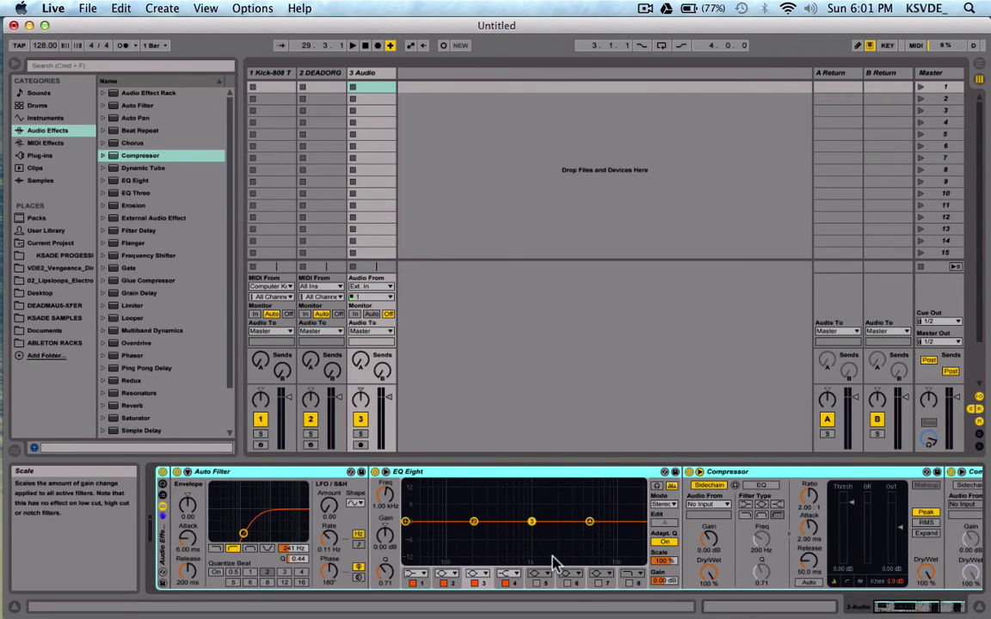
pyautogui.hscroll(8, 553, 564)
pyautogui.hscroll(-8, 553, 565)
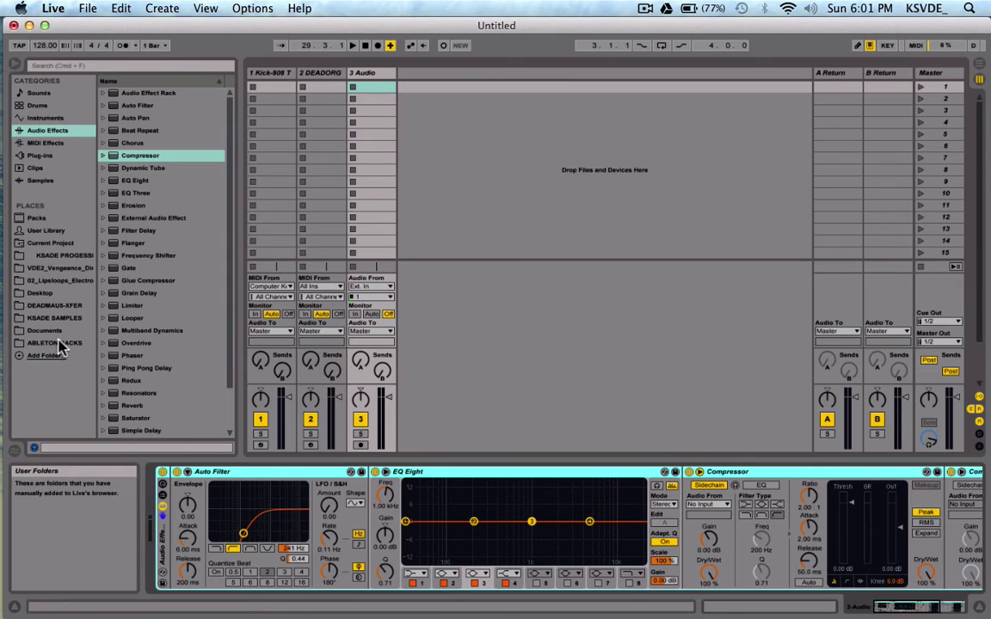
pyautogui.hscroll(8, 713, 531)
pyautogui.hscroll(-8, 712, 531)
pyautogui.hscroll(8, 712, 531)
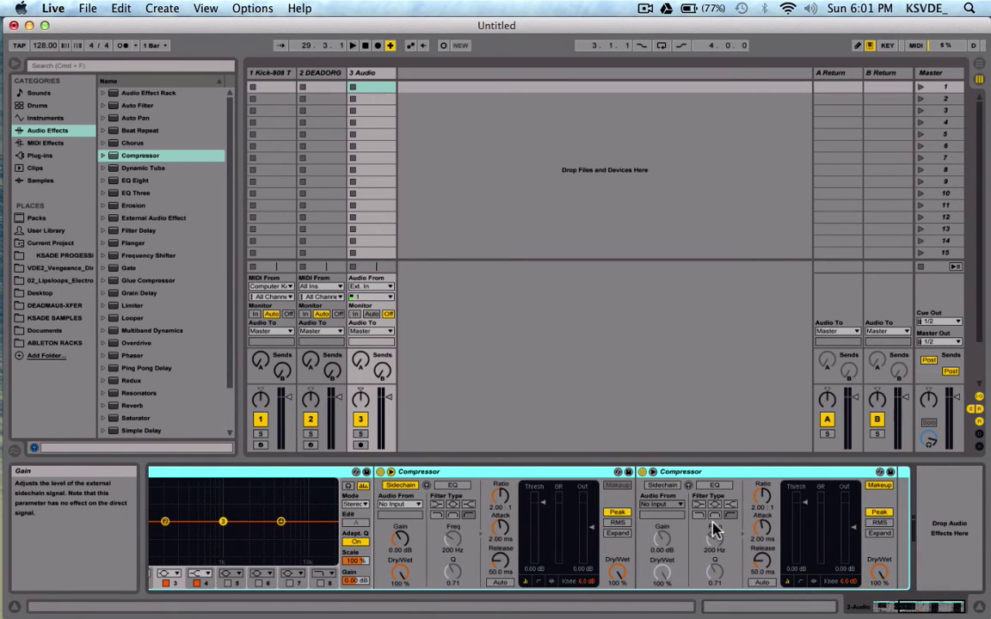
pyautogui.hscroll(-8, 712, 531)
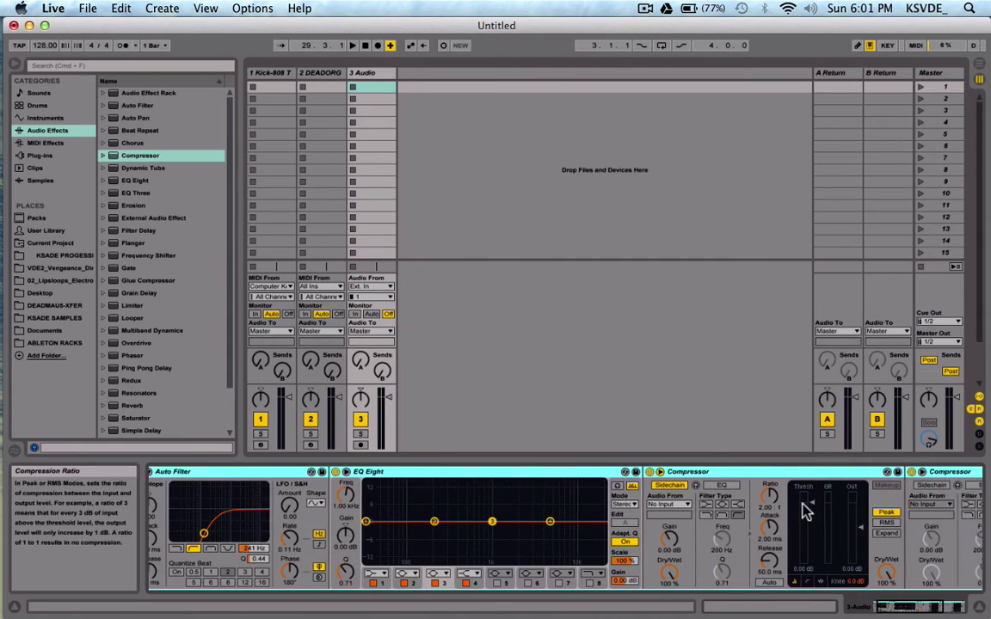
pyautogui.hscroll(8, 529, 517)
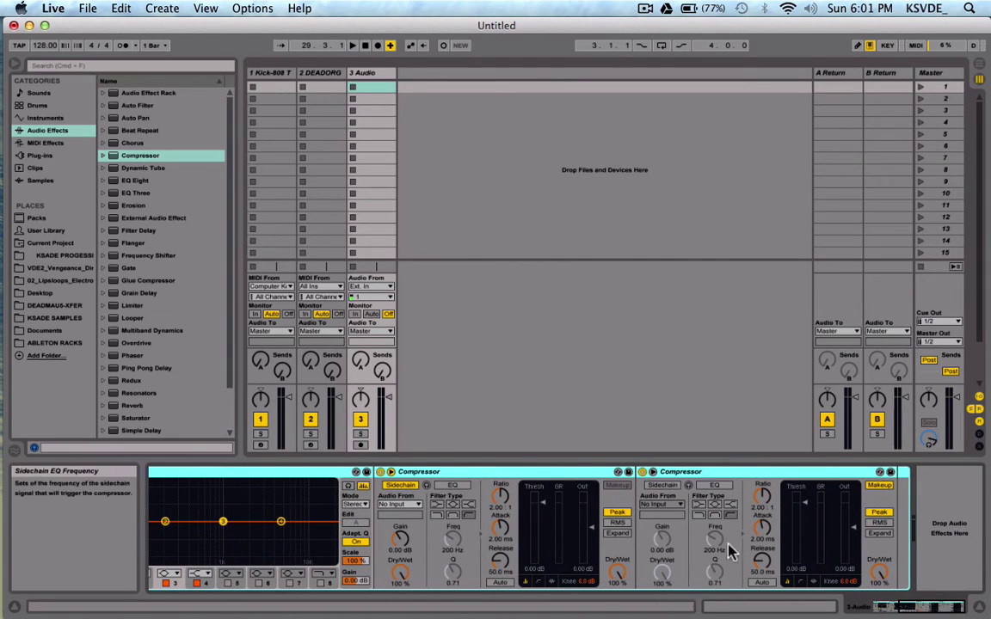
pyautogui.hscroll(-8, 615, 511)
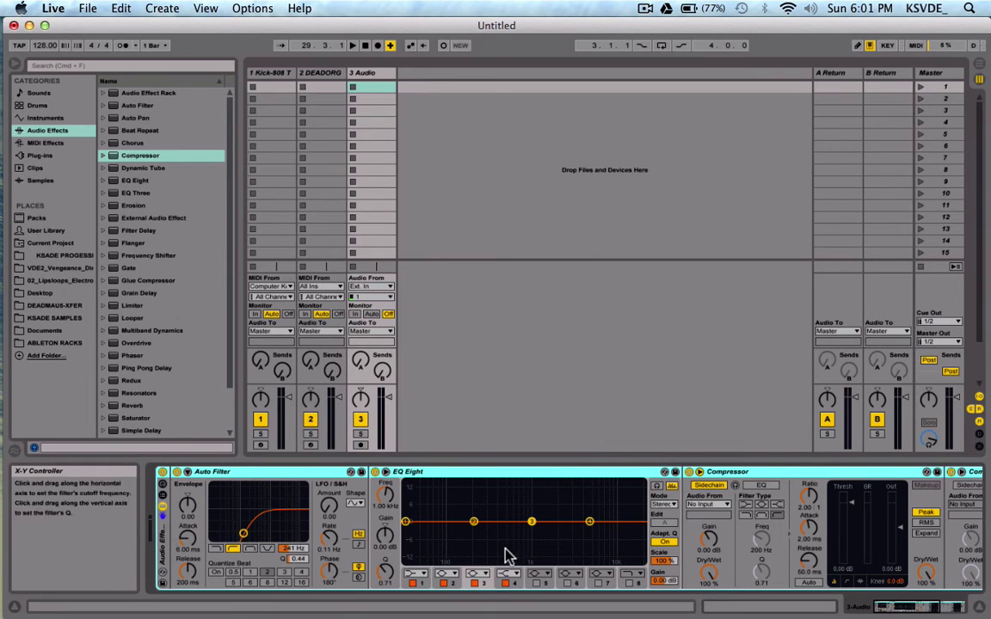
pyautogui.hscroll(5, 377, 533)
pyautogui.hscroll(-5, 377, 533)
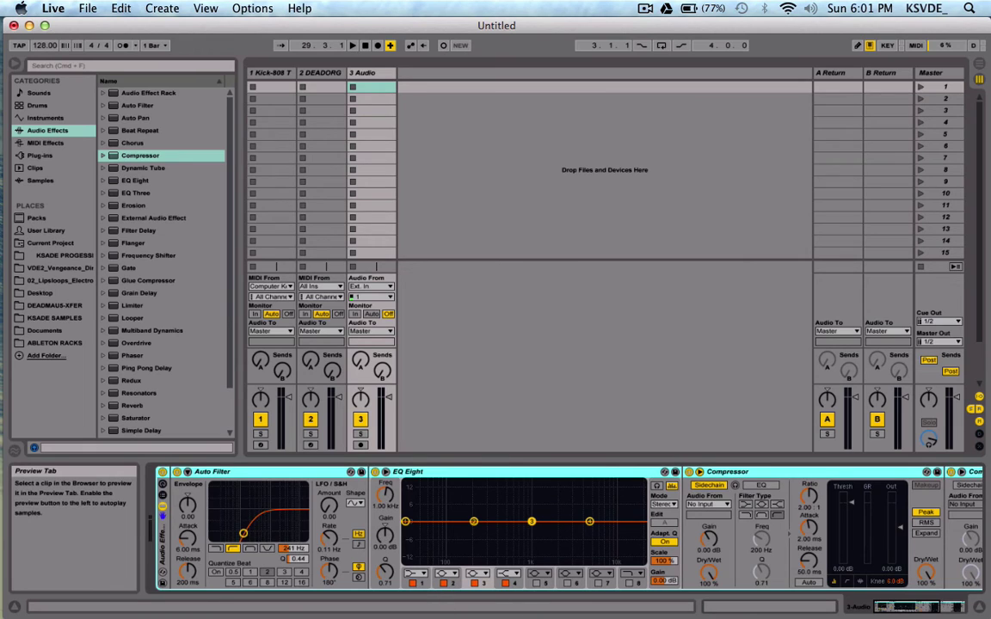
pyautogui.hscroll(5, 725, 533)
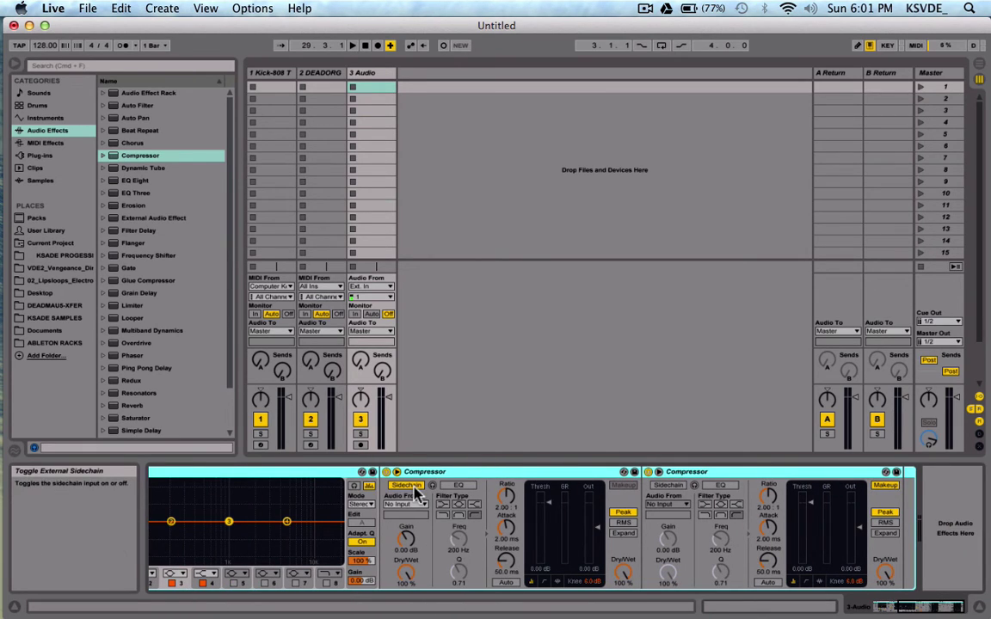
# - Delete the extra Compressor and load the Generic Compressor preset into the rack
pyautogui.click(691, 475)
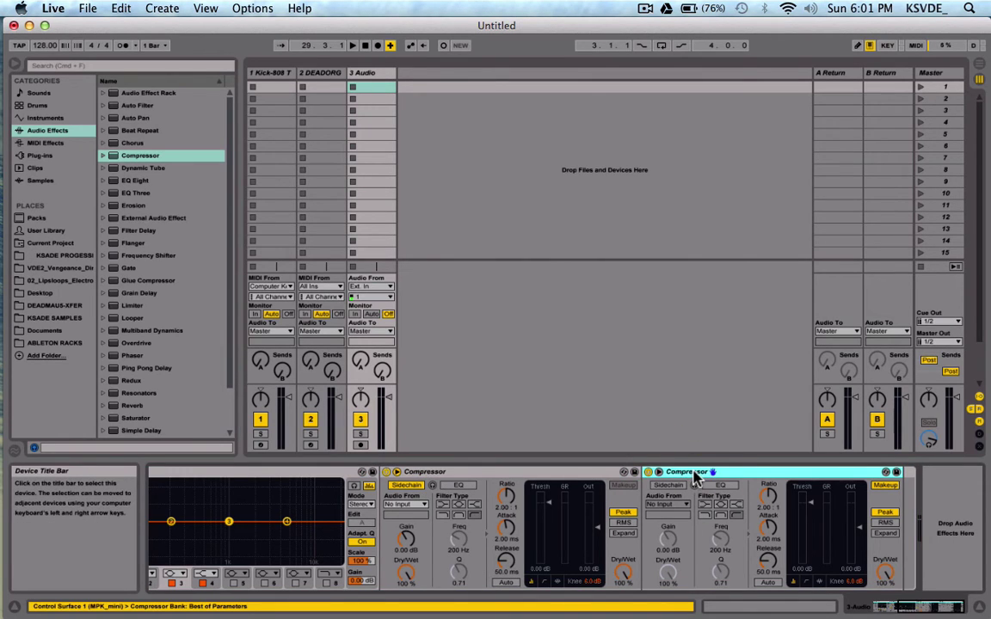
pyautogui.press('Delete')
pyautogui.click(103, 156)
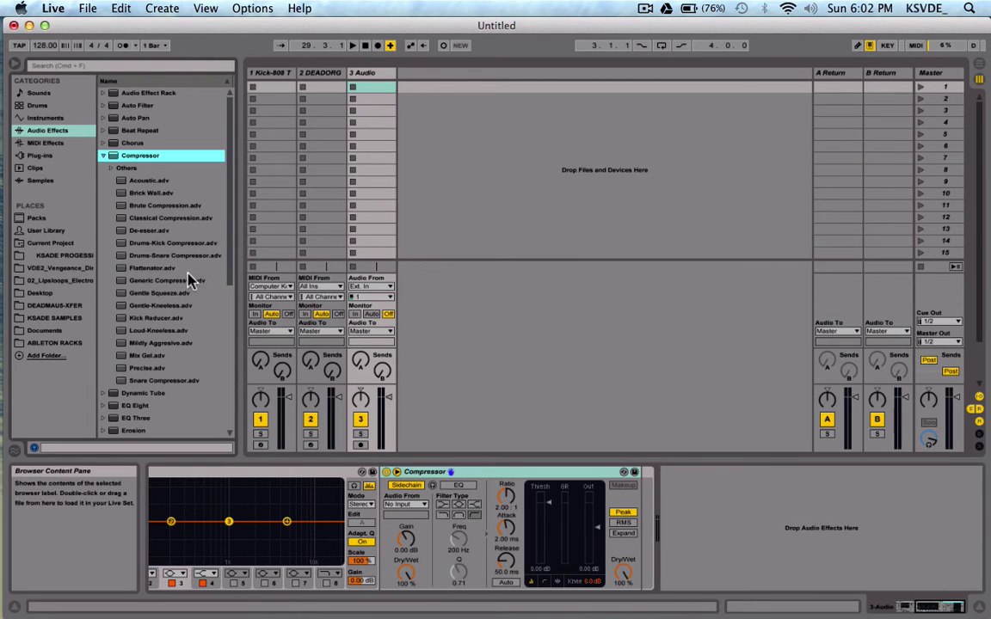
pyautogui.click(166, 281)
pyautogui.click(619, 497)
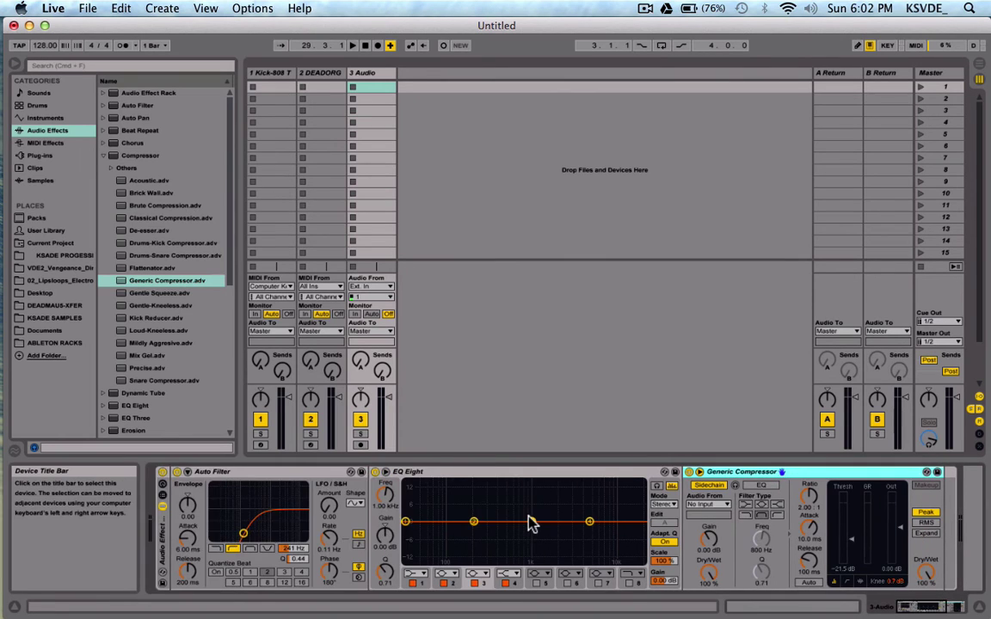
# - Duplicate the Generic Compressor with Cmd+D
pyautogui.hscroll(5, 531, 524)
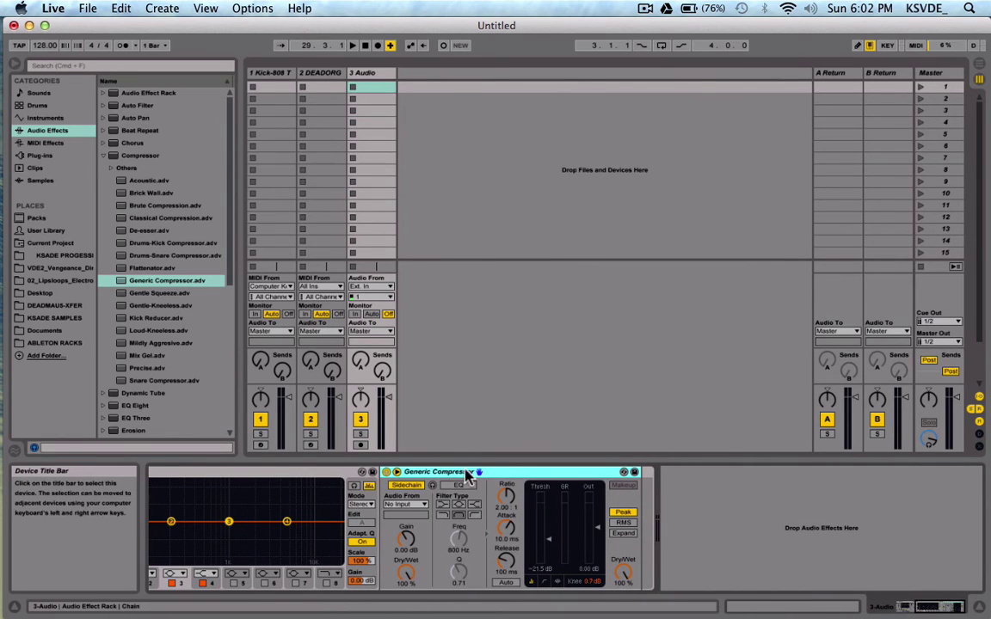
pyautogui.click(466, 473)
pyautogui.press('super+d')
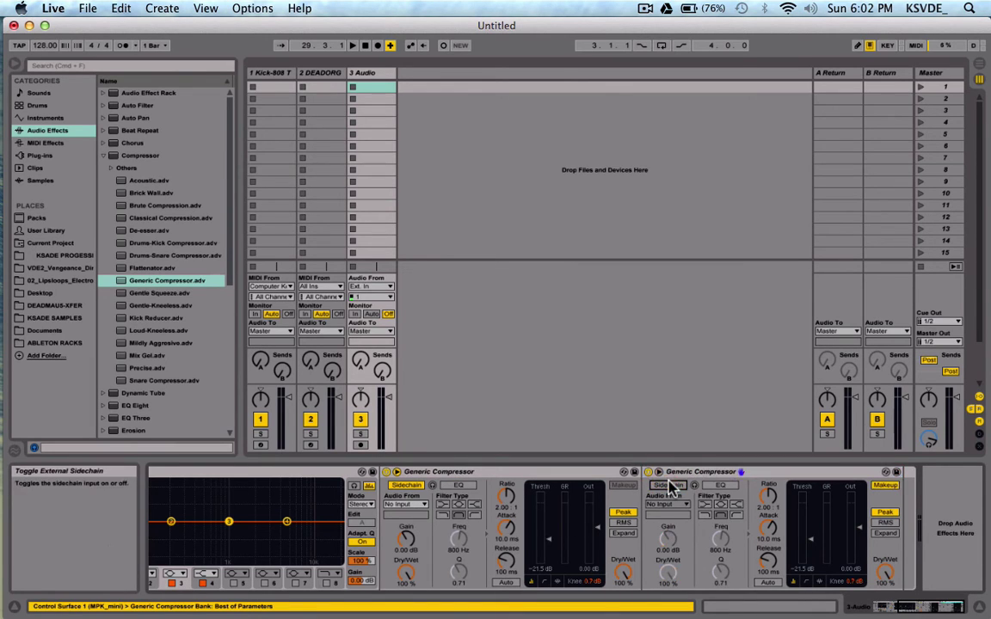
pyautogui.click(559, 469)
pyautogui.hscroll(-1, 559, 469)
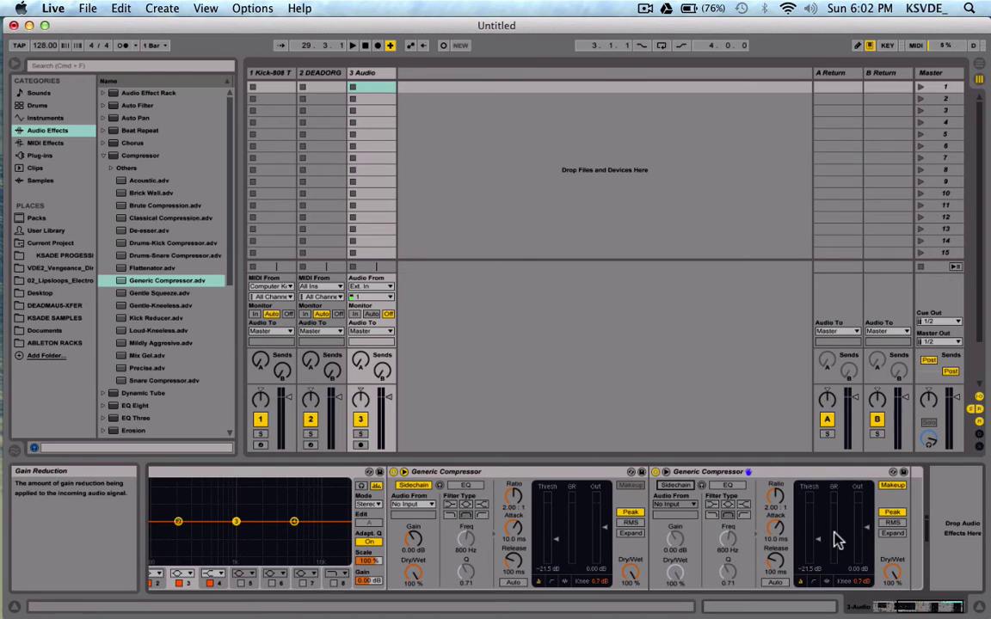
pyautogui.hscroll(-5, 837, 540)
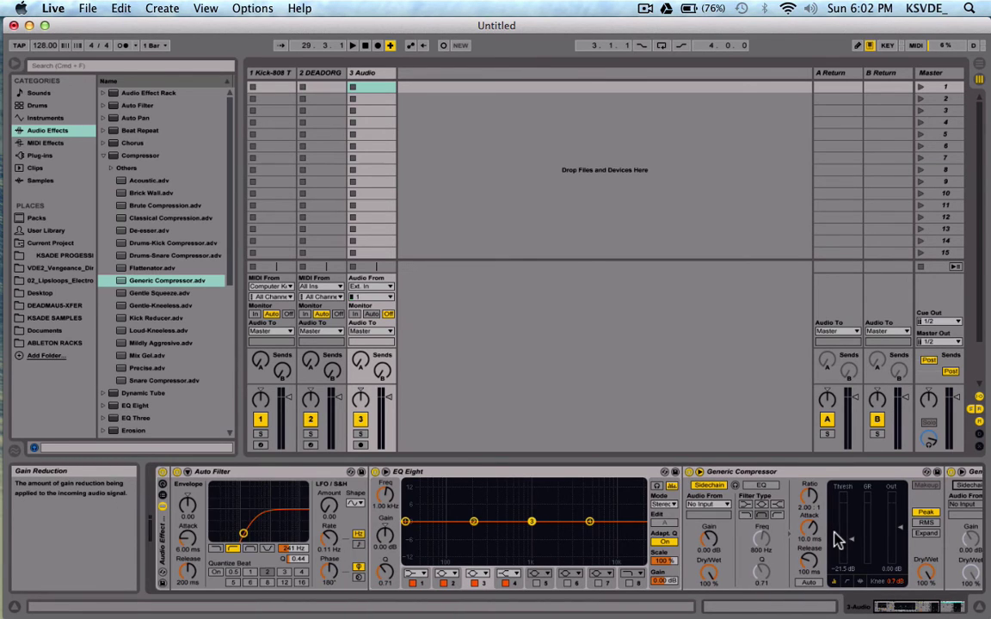
# - Drag the effect rack into ABLETON RACKS and name the preset SYNTH TRACK BASIC
pyautogui.doubleClick(160, 508)
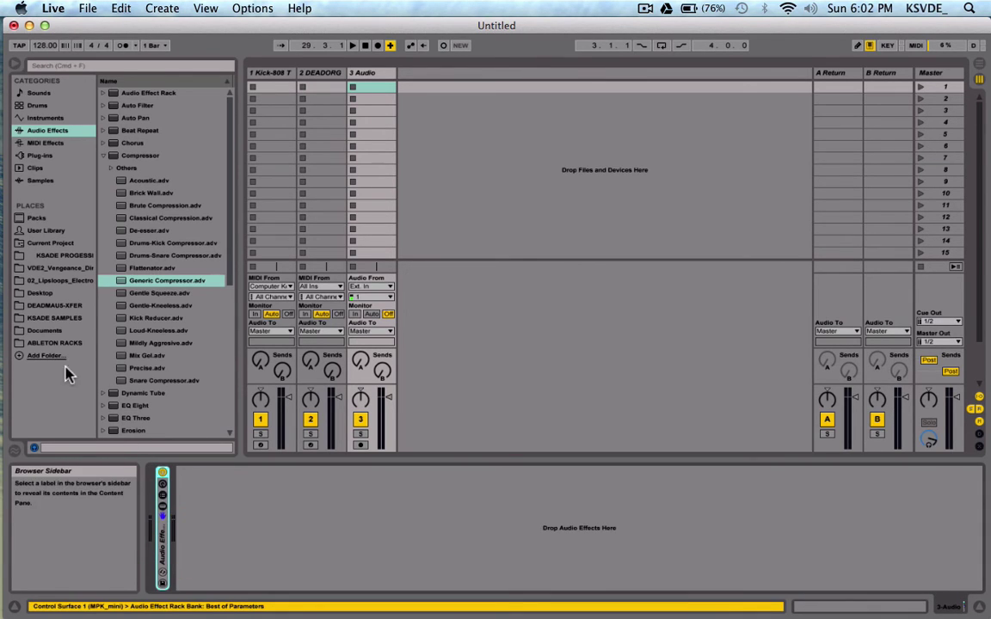
pyautogui.click(54, 342)
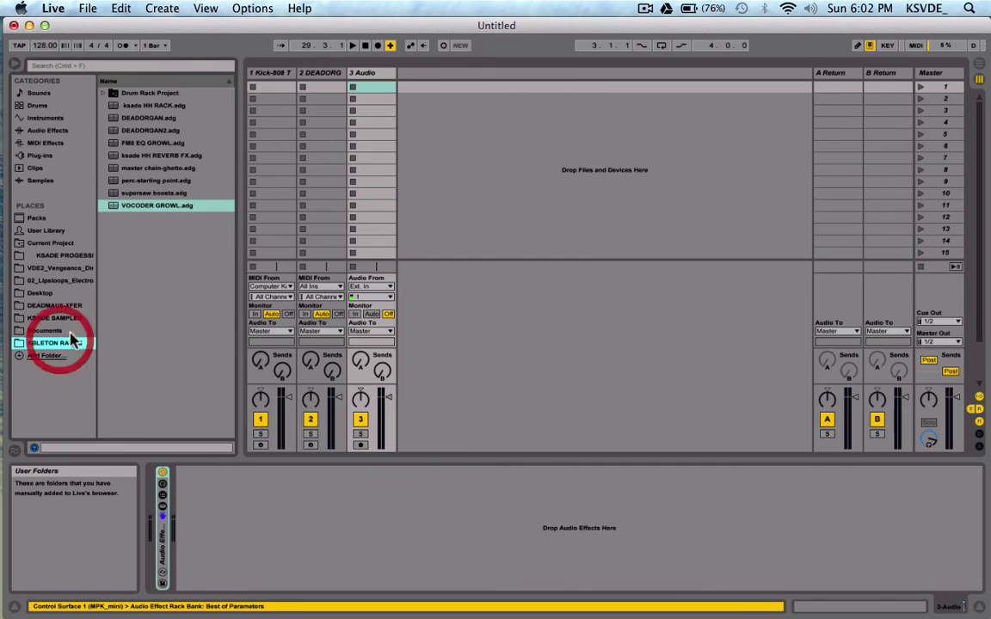
pyautogui.doubleClick(164, 549)
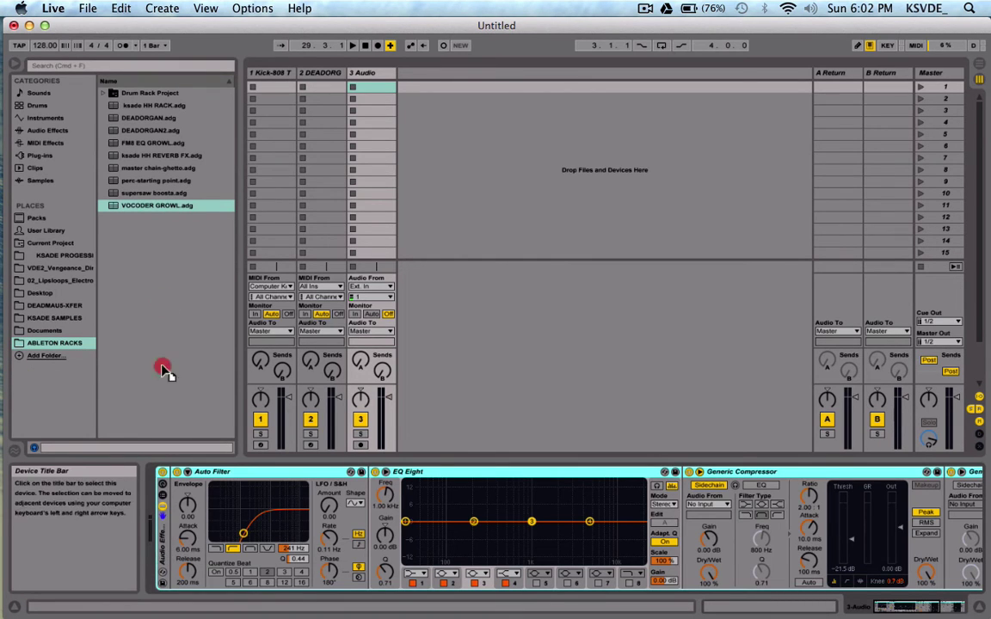
pyautogui.moveTo(163, 305); pyautogui.dragTo(160, 251)
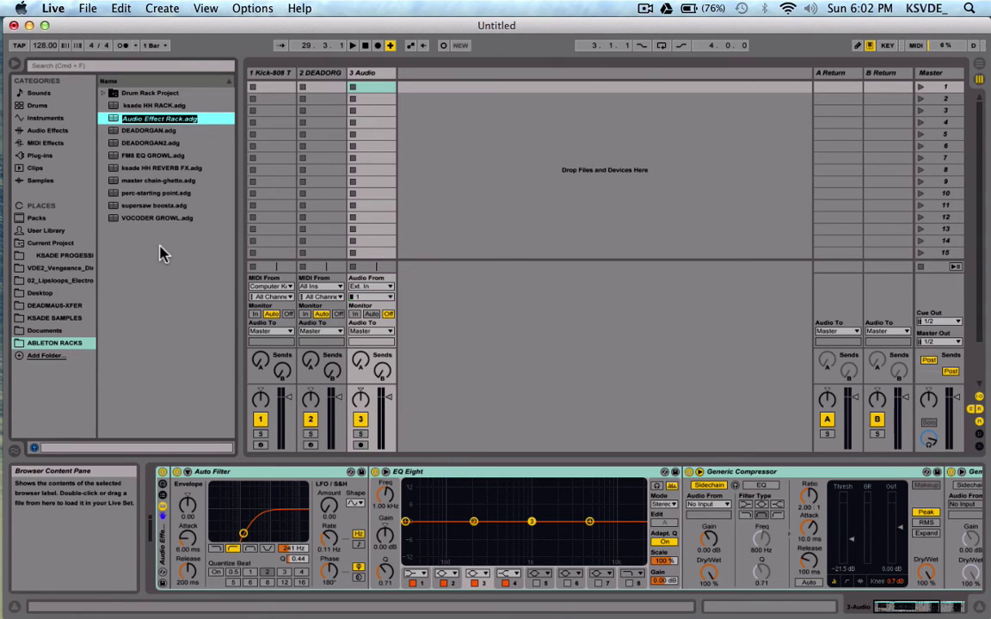
pyautogui.write('G')
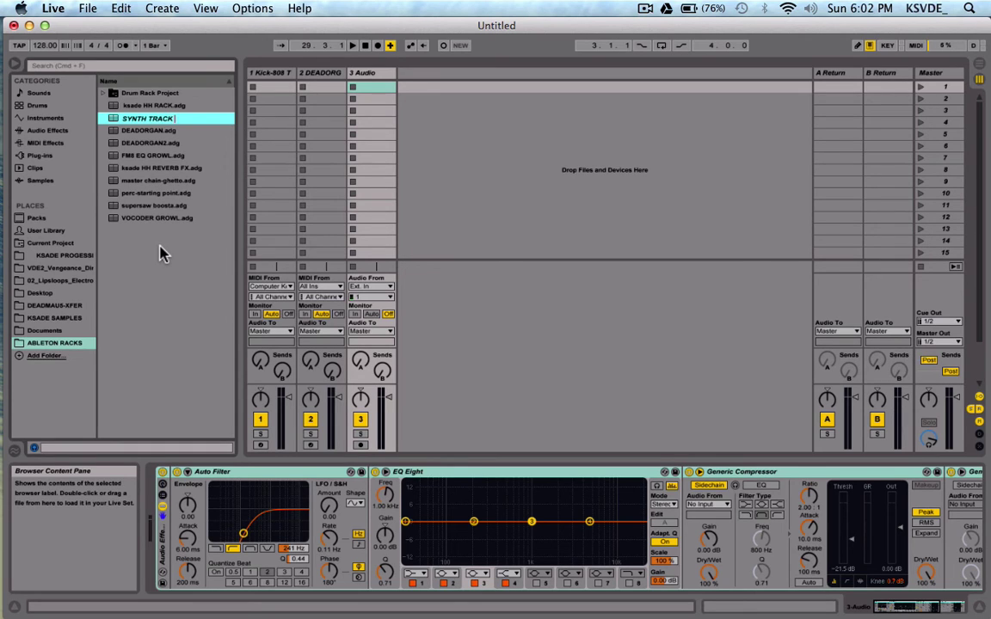
pyautogui.write('C')
pyautogui.press('Return')
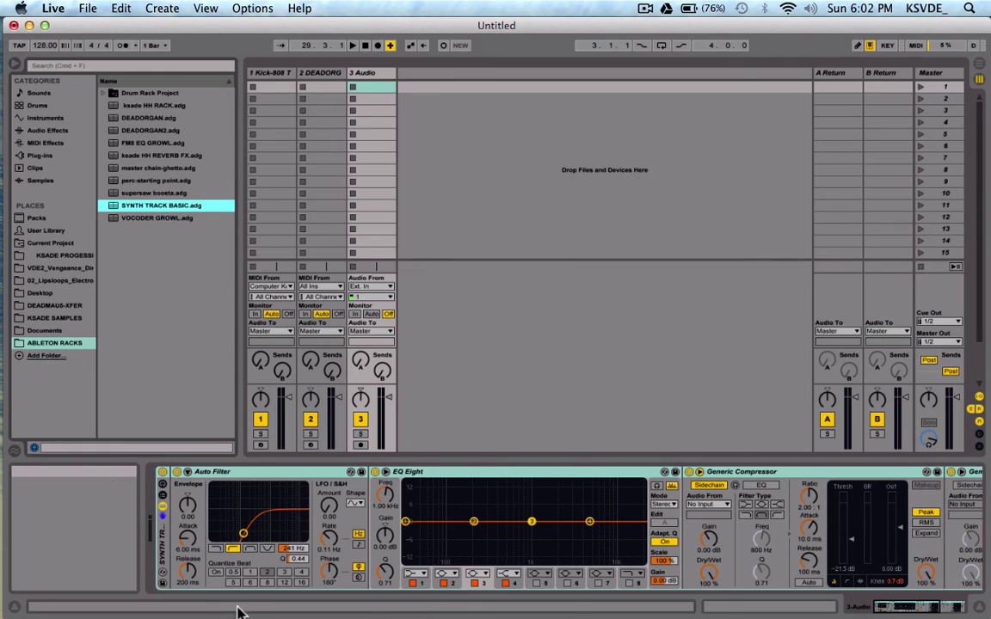
pyautogui.click(170, 558)
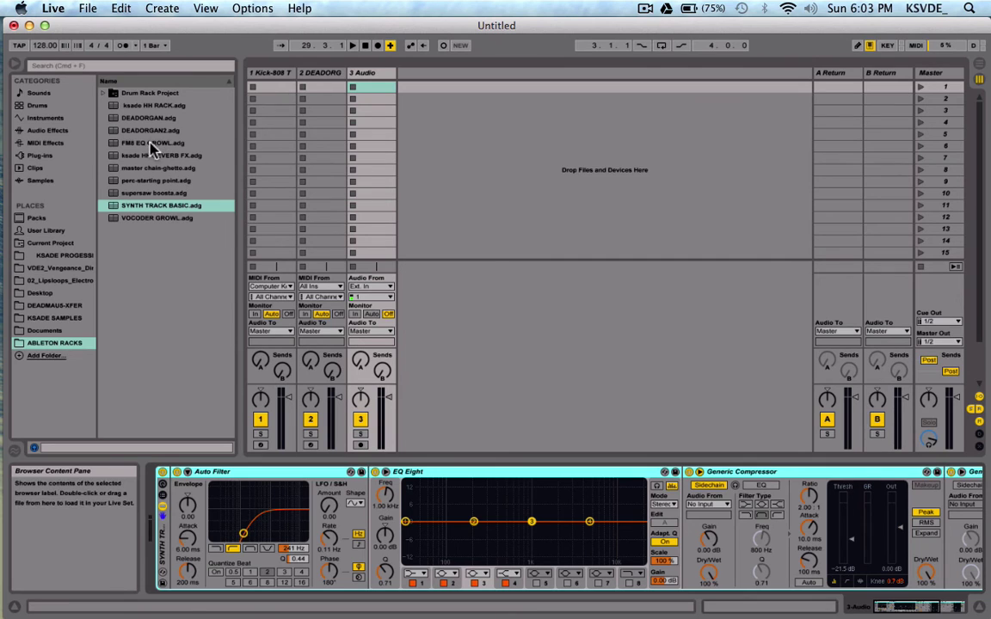
# - Load FM8 EQ GROWL.adg onto a new track 4 and close its Ohmicide, FM8 and WOW plugin windows
pyautogui.moveTo(142, 143); pyautogui.dragTo(403, 225)
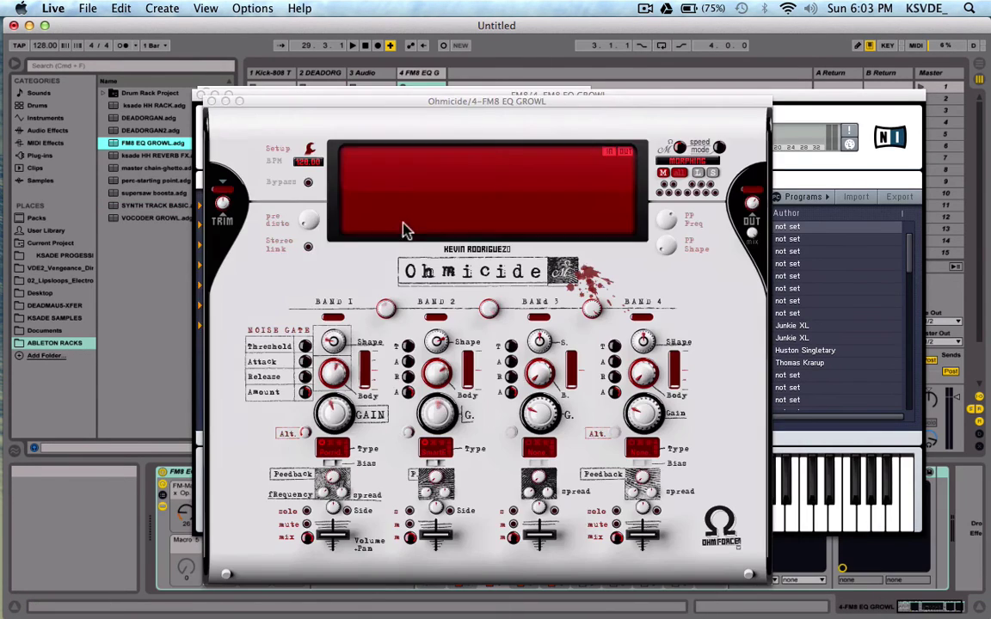
pyautogui.click(211, 101)
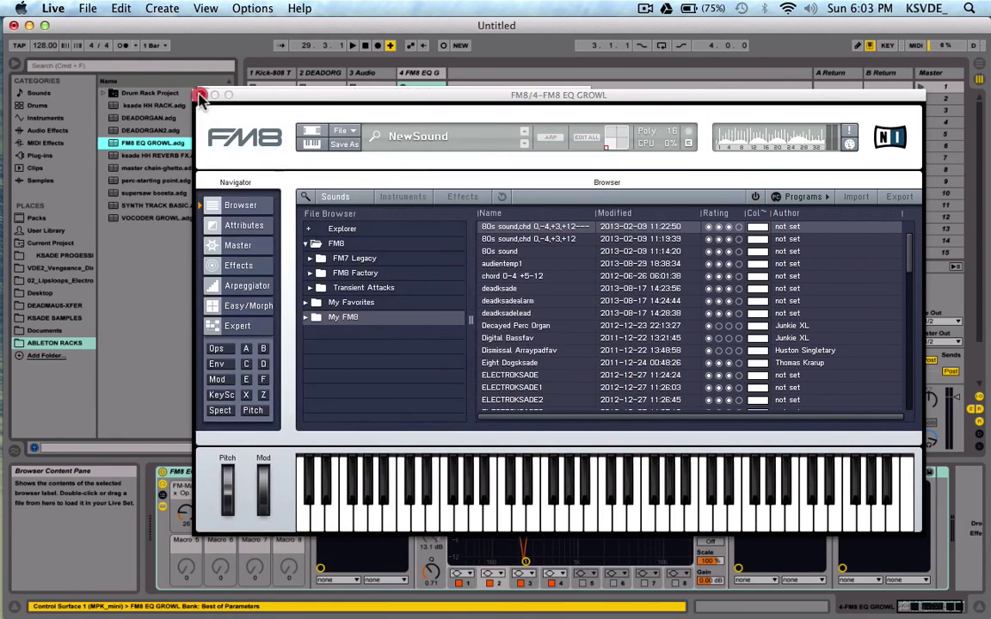
pyautogui.click(196, 93)
pyautogui.click(225, 87)
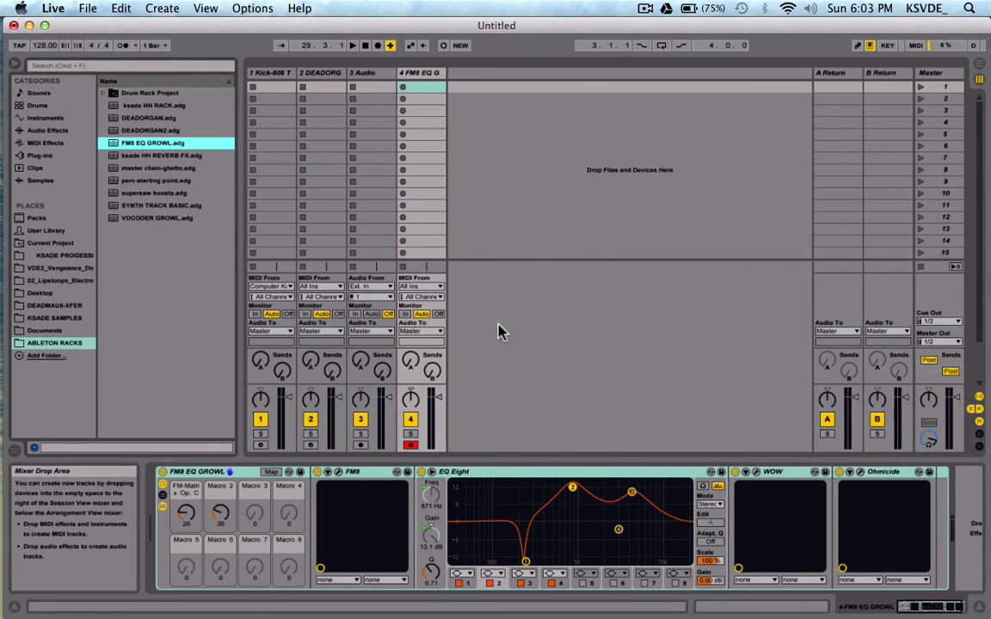
# - Raise Macro 2 on the FM8 EQ GROWL rack to reshape the EQ curve
pyautogui.hscroll(2, 612, 523)
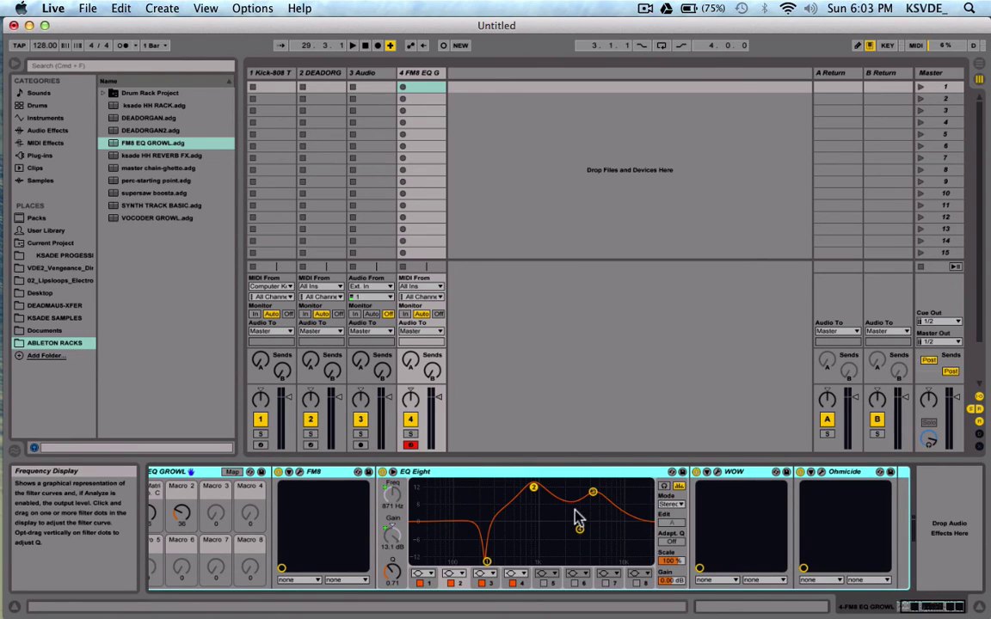
pyautogui.hscroll(-2, 578, 519)
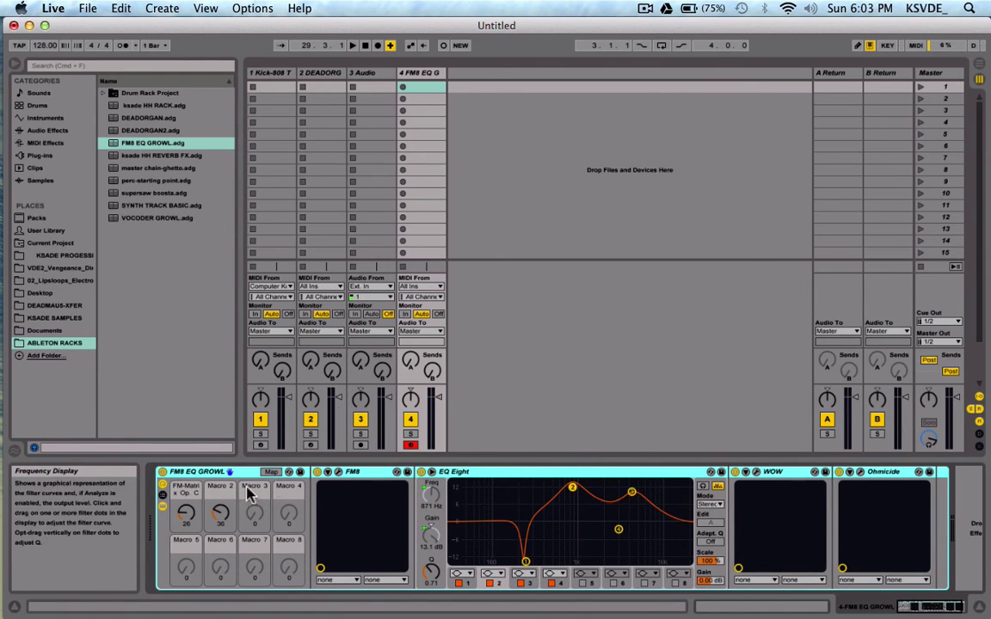
pyautogui.moveTo(220, 512); pyautogui.dragTo(220, 400)
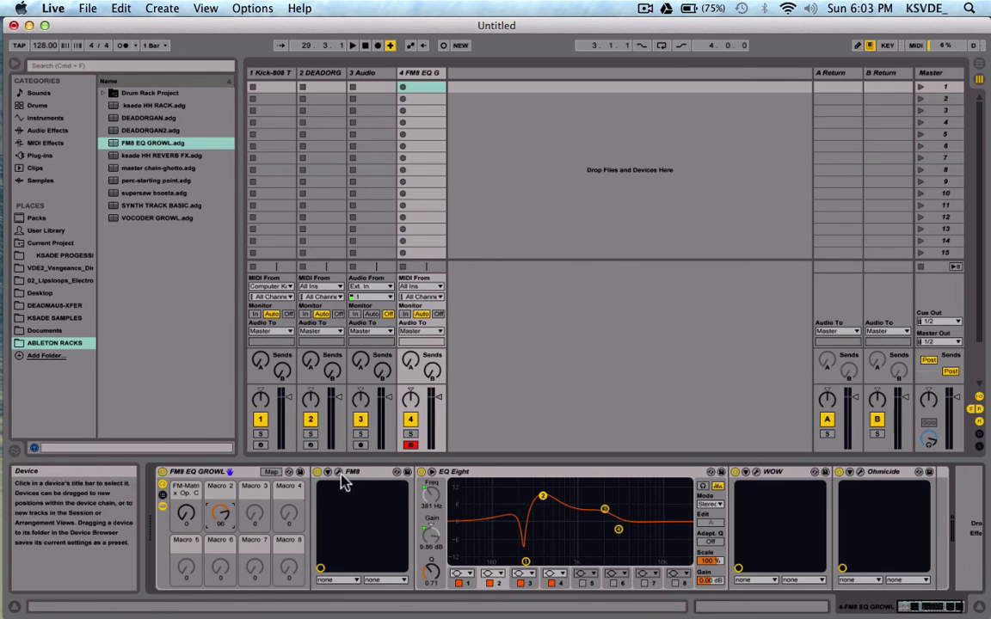
# - Record-arm track 2 DEADORGAN2
pyautogui.hscroll(2, 367, 551)
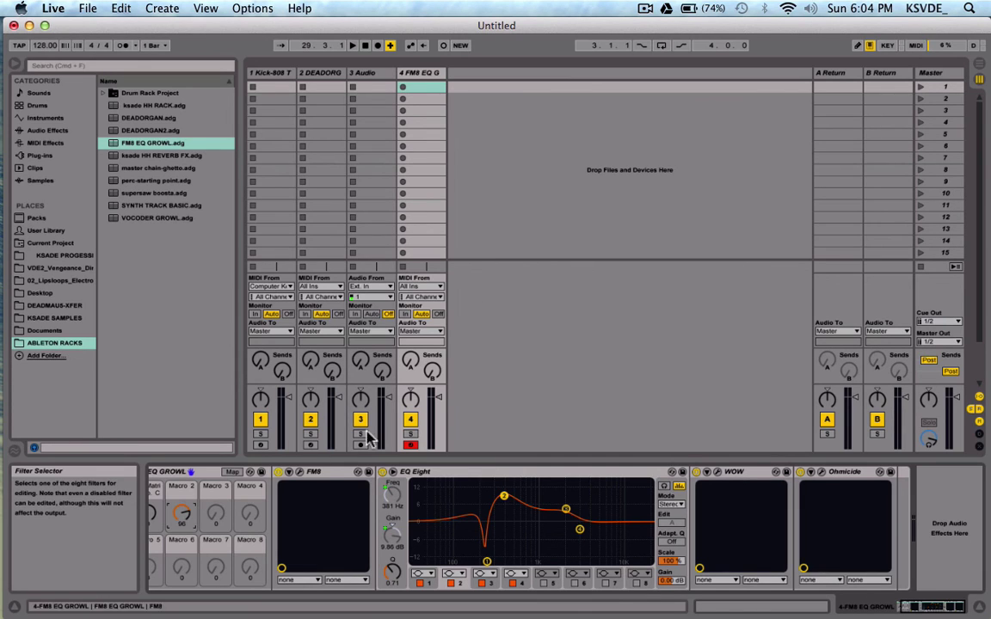
pyautogui.click(320, 74)
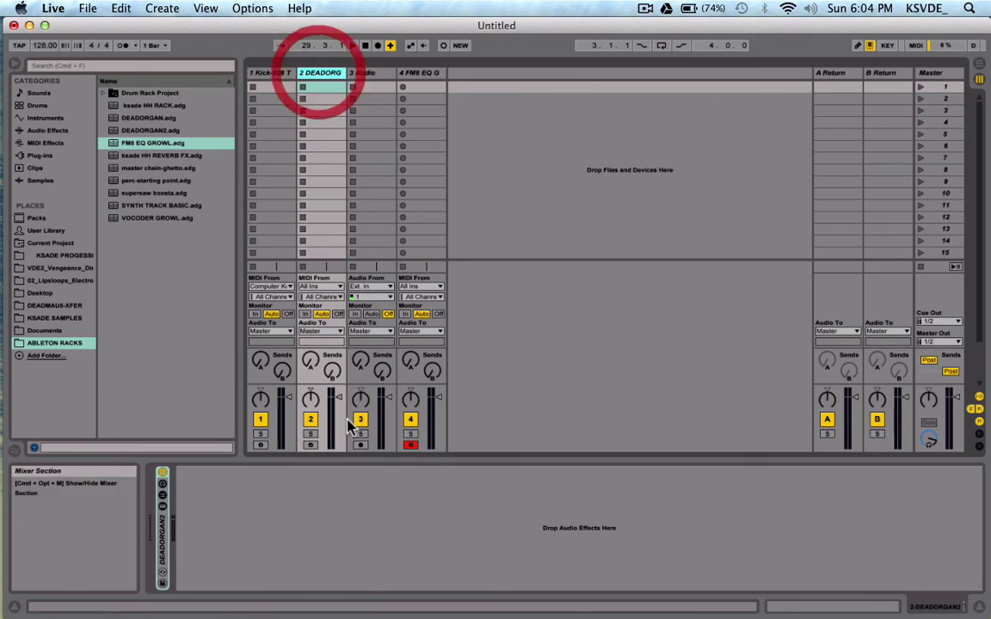
pyautogui.click(311, 444)
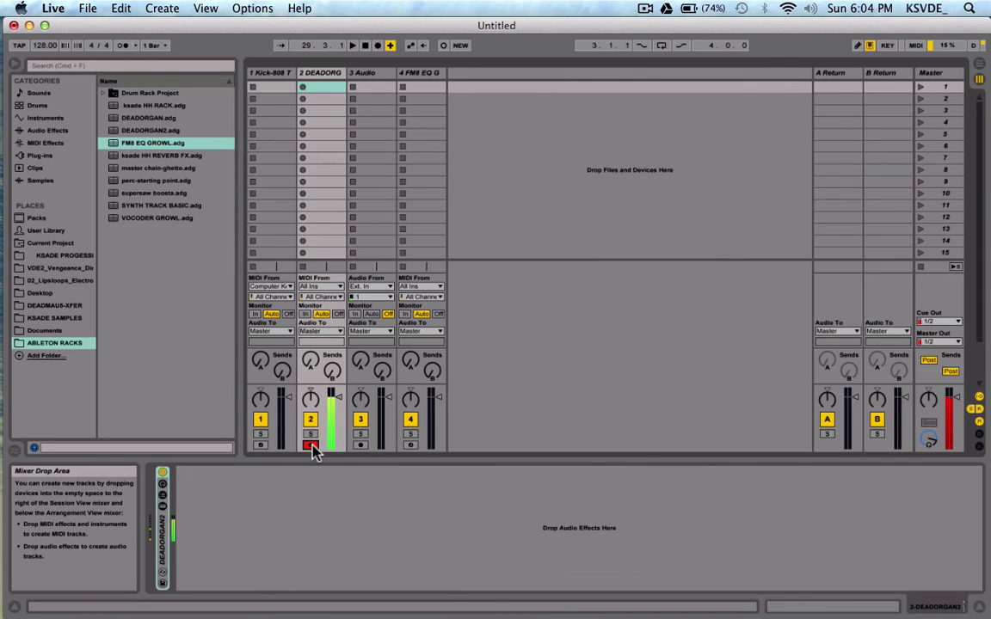